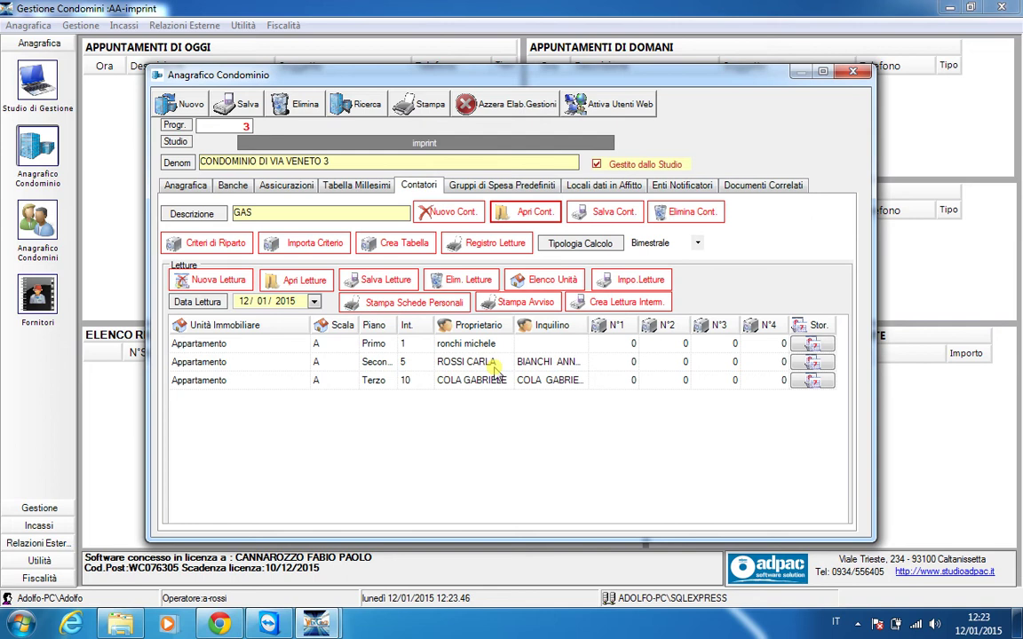
Open Criteri di Riparto Consumi from the Contatori tab for the GAS meter
click(204, 248)
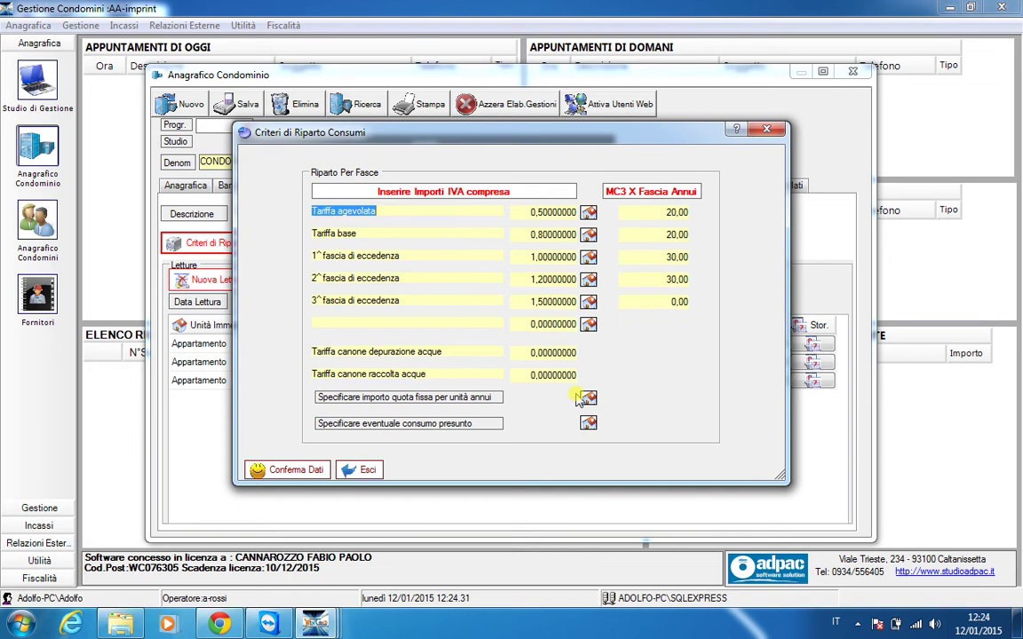
Tick all three units, enter 60 as each one's Imp./Annuo fixed charge, and confirm
click(591, 400)
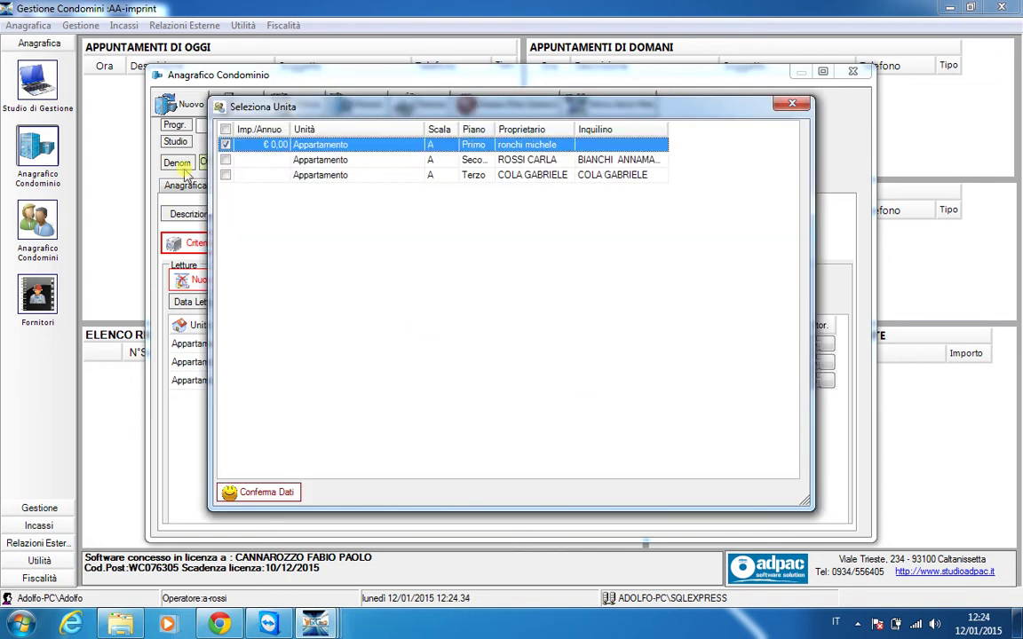
click(271, 144)
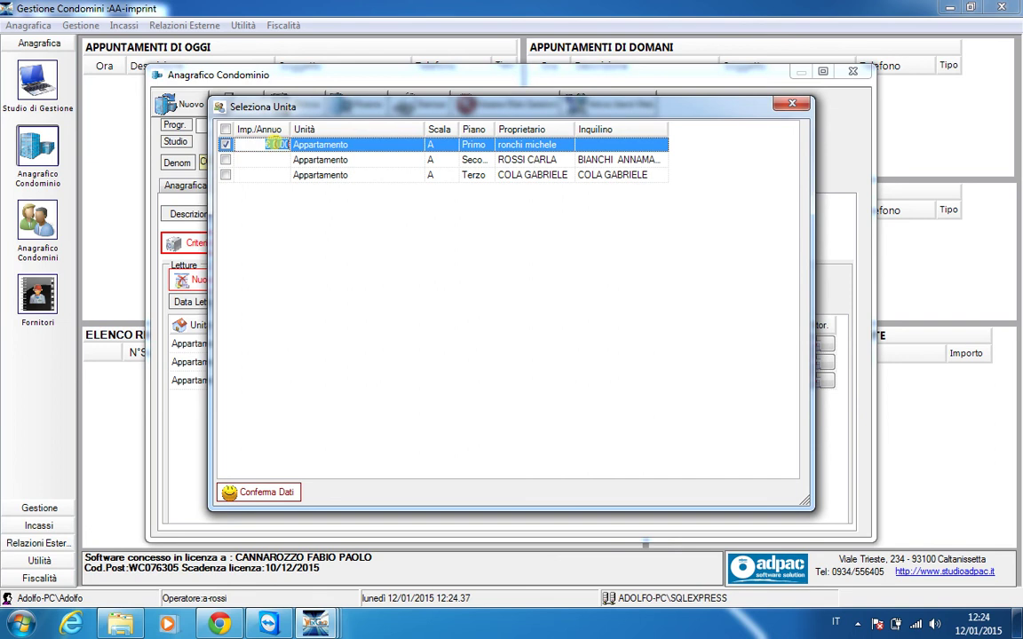
click(274, 145)
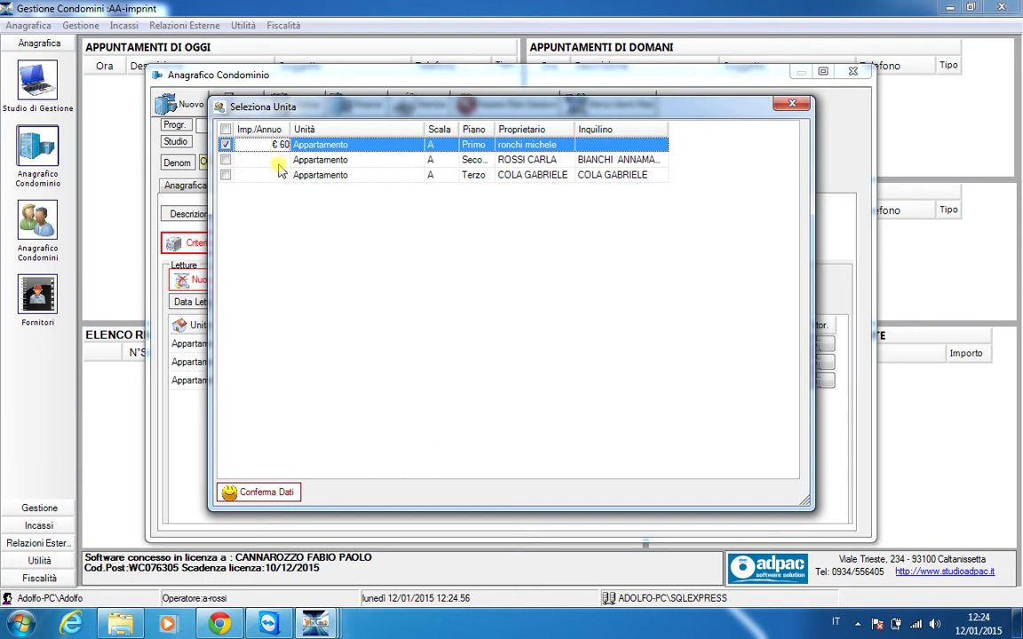
click(226, 160)
click(283, 161)
text(60)
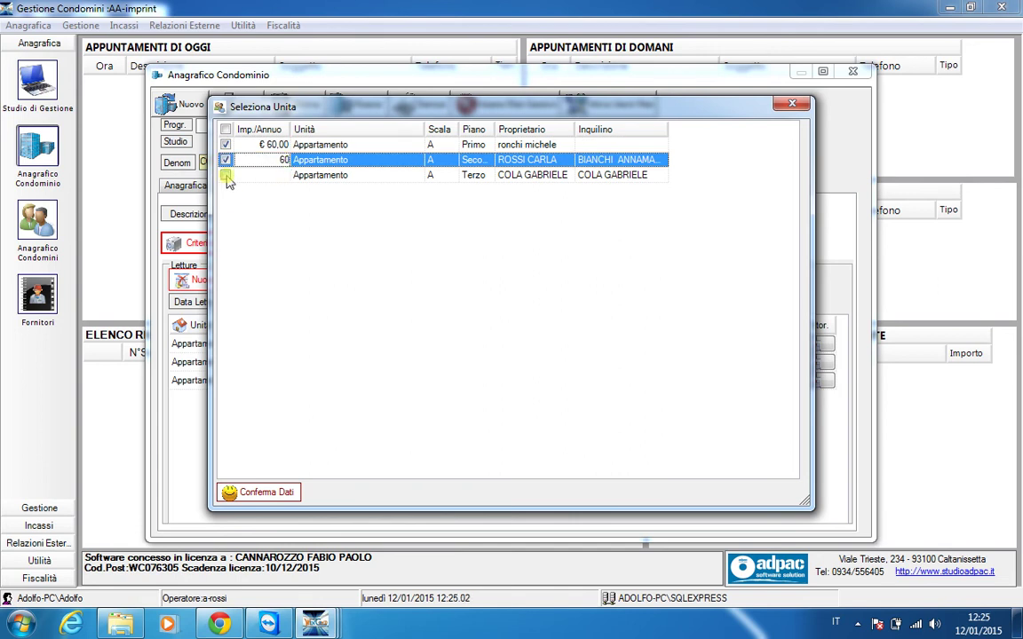
click(225, 174)
click(265, 176)
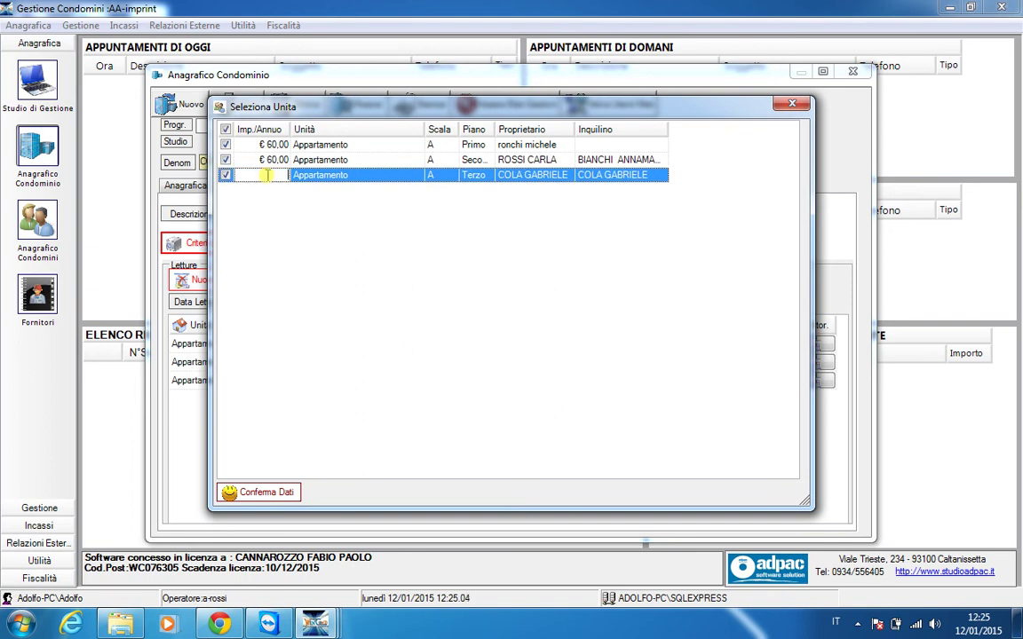
text(60)
click(289, 497)
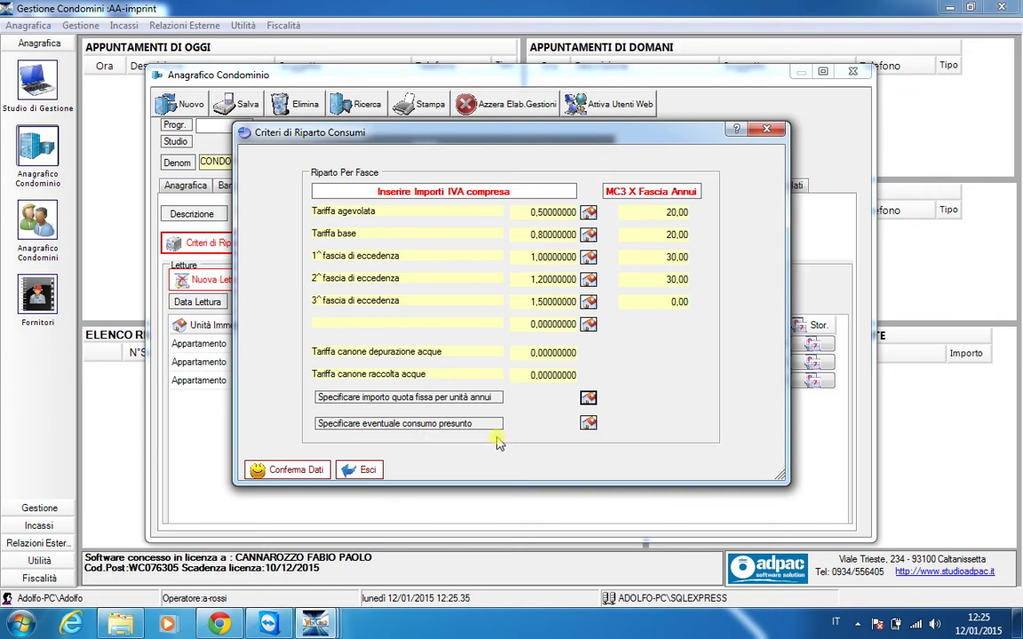
Check that each apartment's presumed consumption is 0, then exit the allocation criteria
click(588, 424)
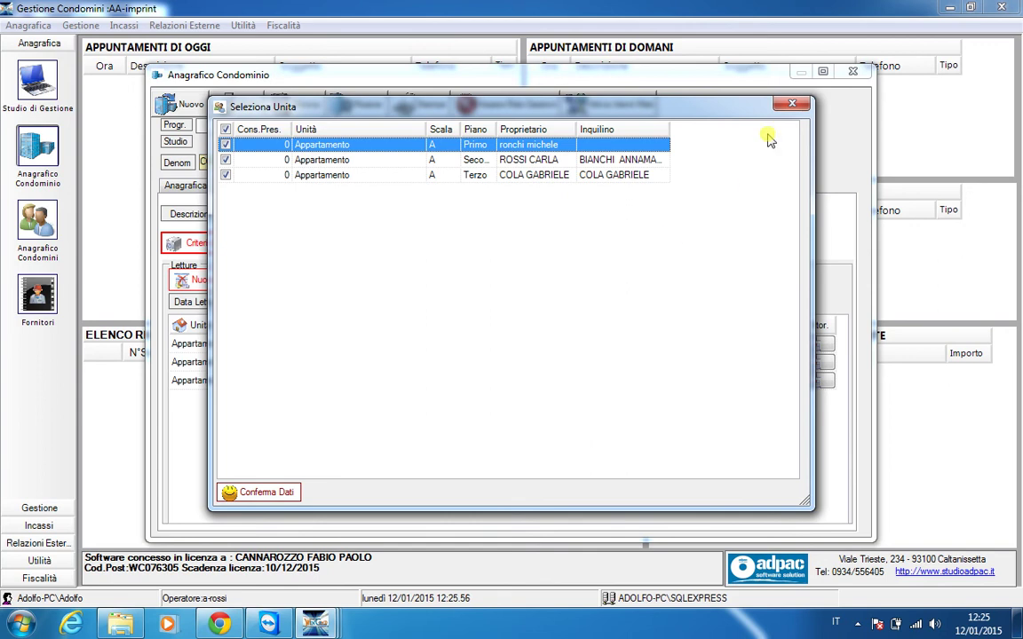
click(792, 103)
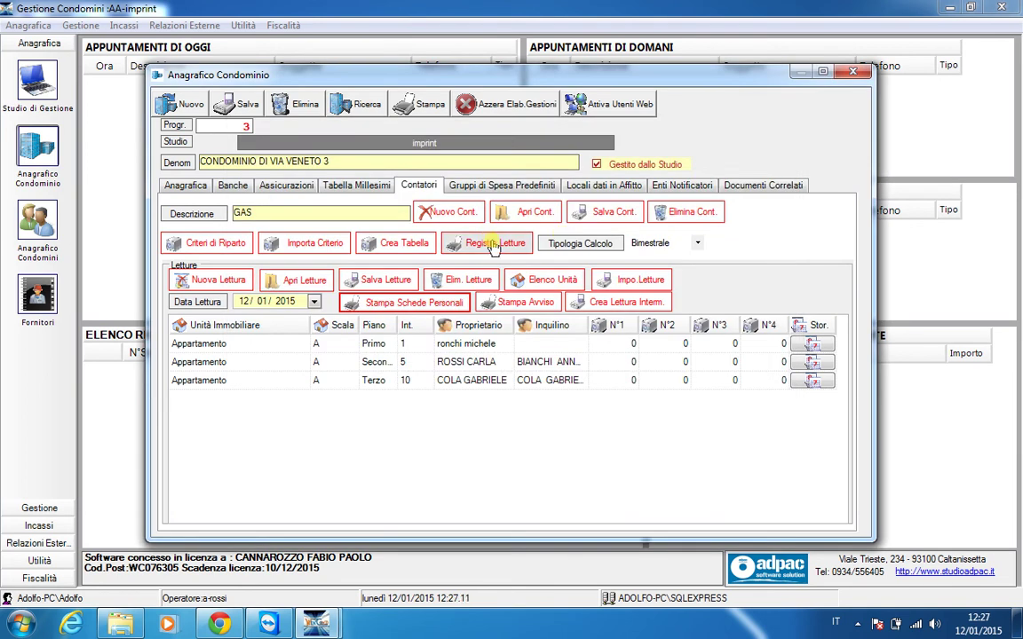
click(492, 246)
Preview the summary GAS readings register starting 12/01/2015, then close it
click(487, 361)
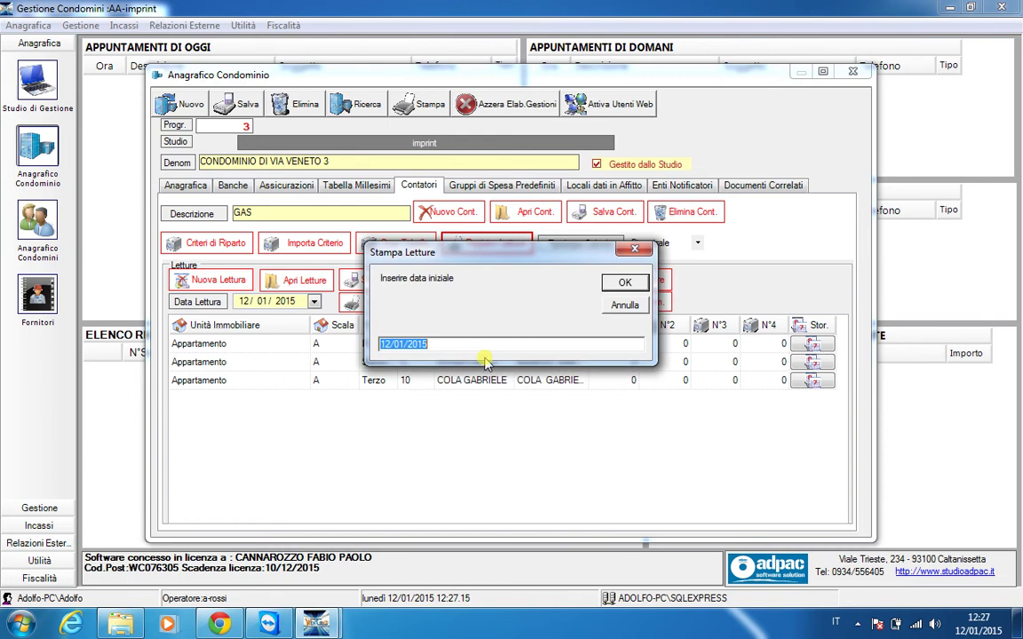
click(624, 284)
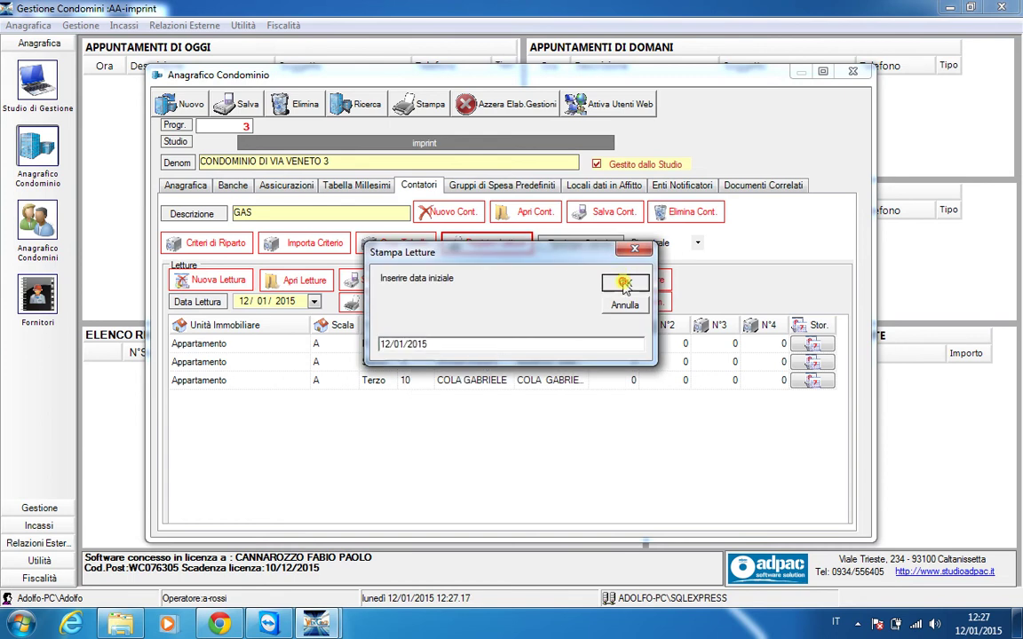
click(624, 283)
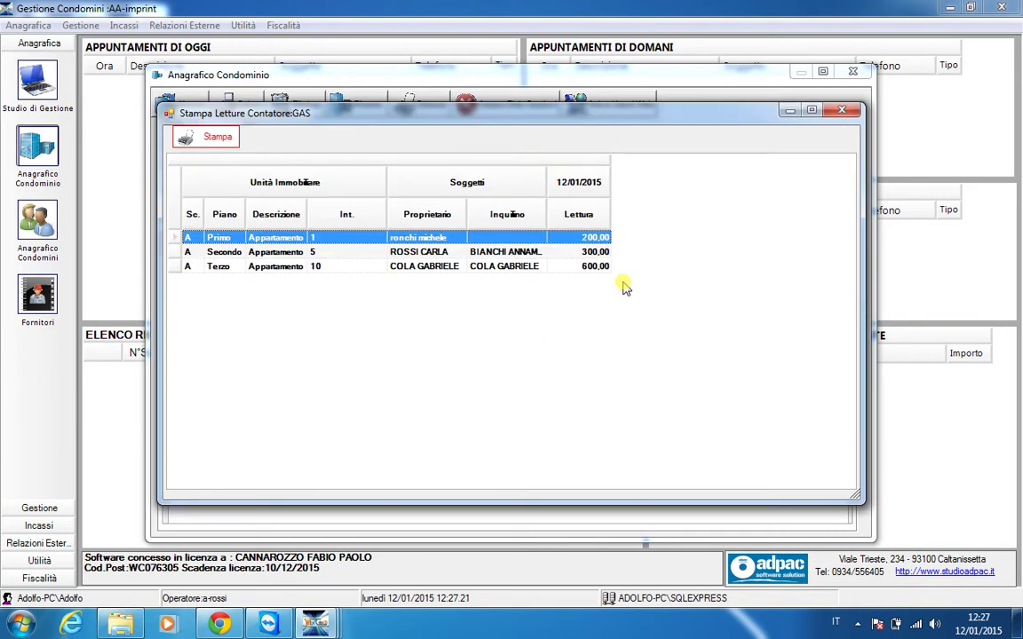
click(848, 110)
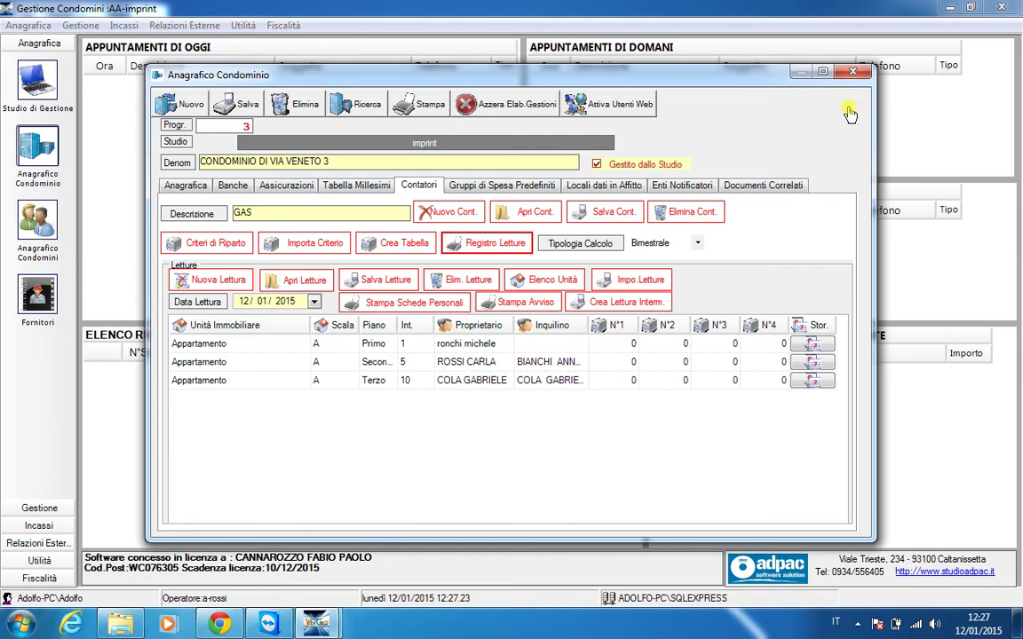
Preview the residents' personal meter-reading sheets without reading deadlines, then close the preview
click(429, 306)
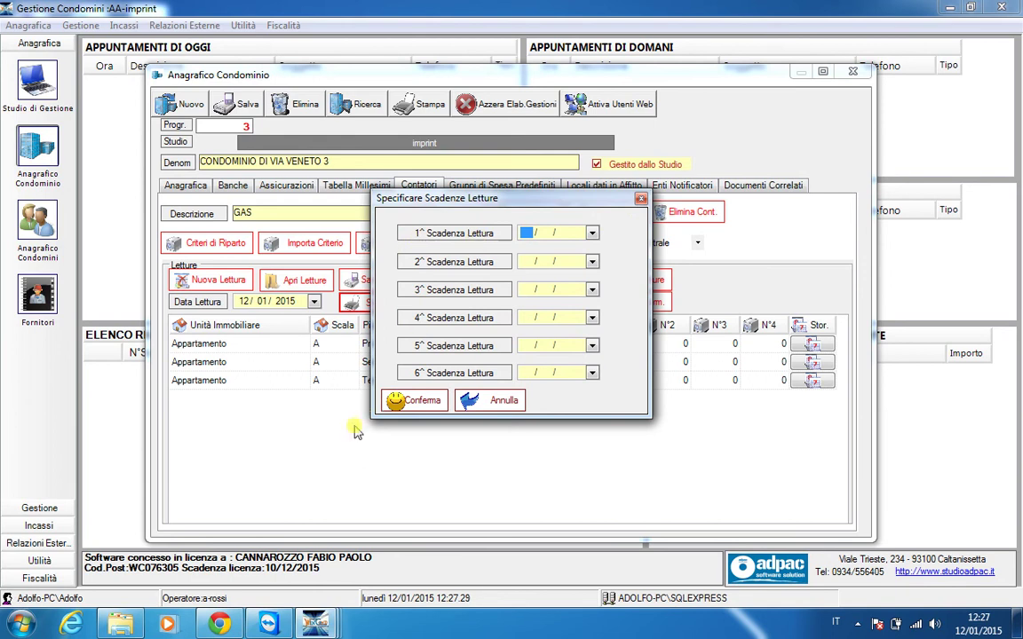
click(396, 401)
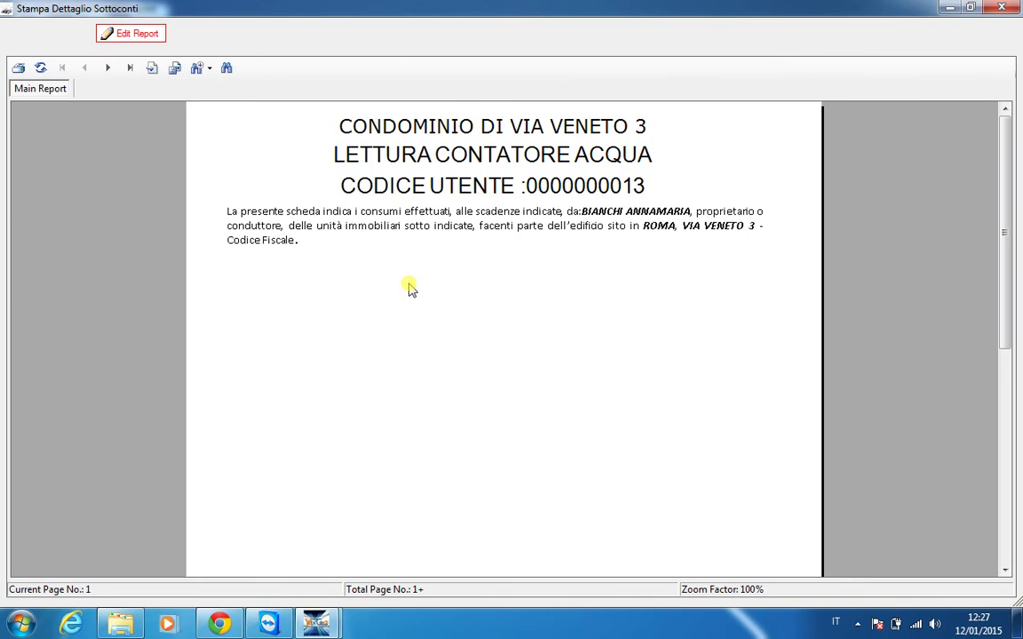
click(1001, 7)
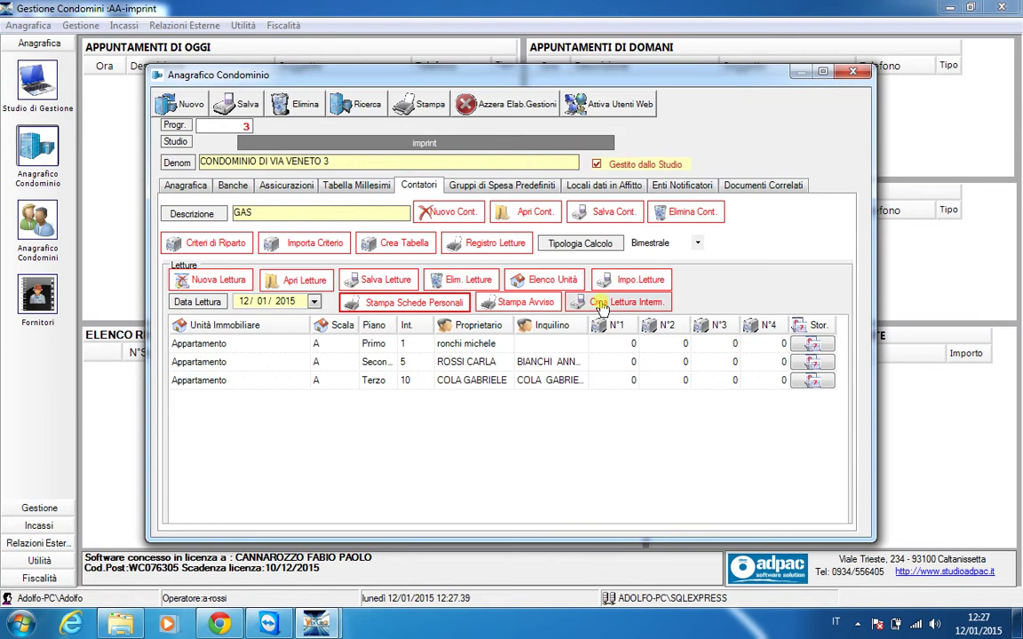
Preview the meter reading notice with pickup date 12/01/2015, then close it
click(537, 302)
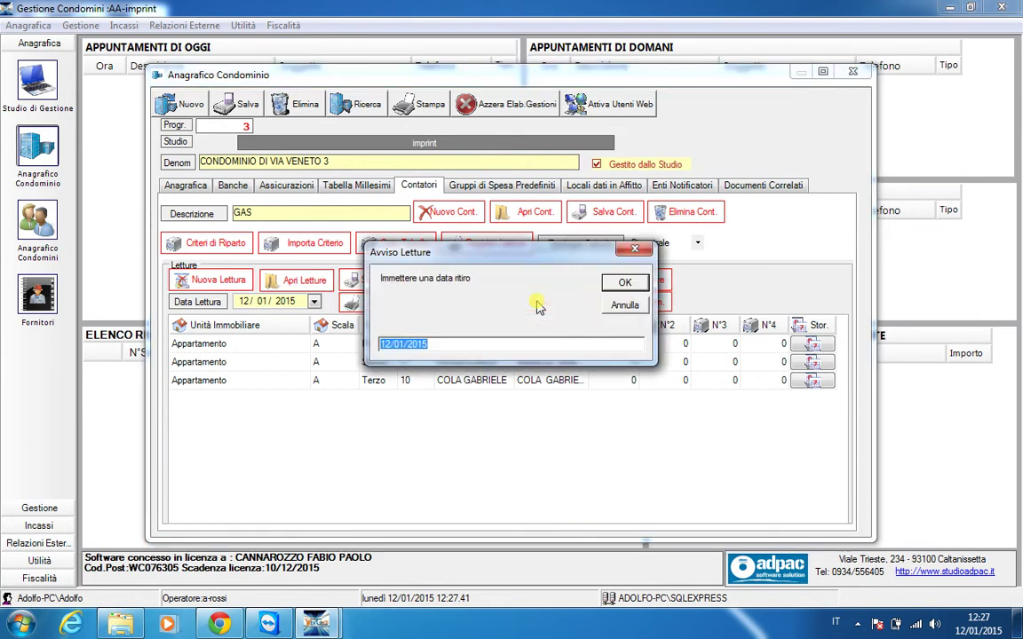
click(632, 284)
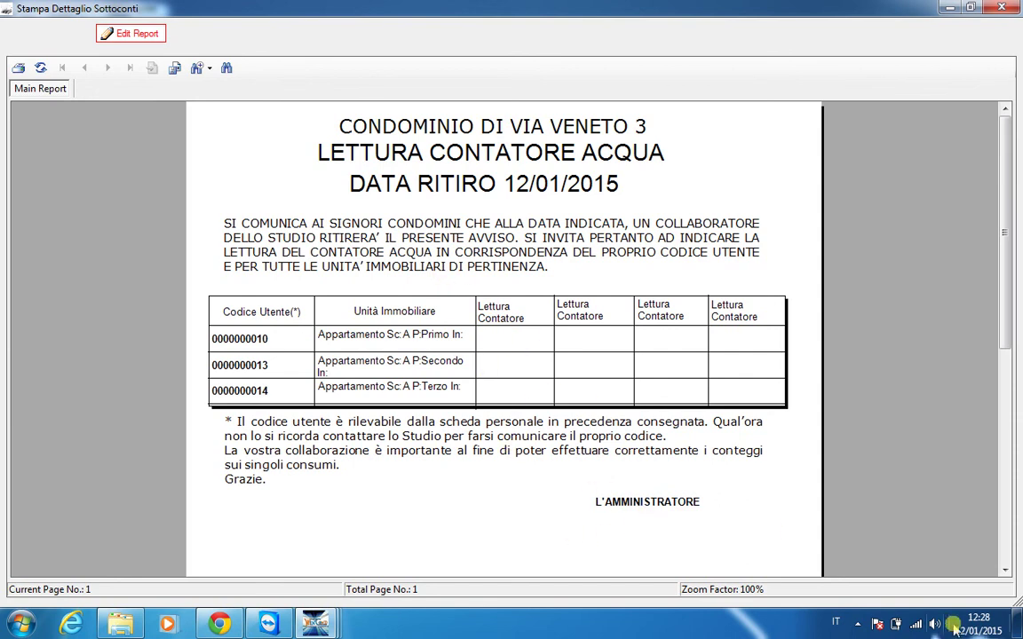
click(1006, 569)
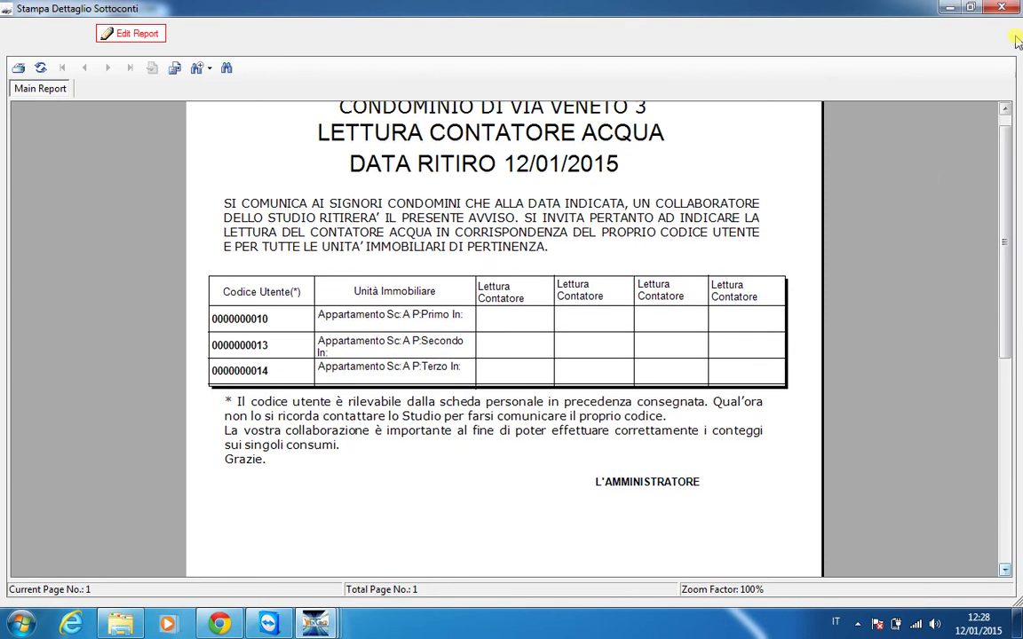
click(1000, 8)
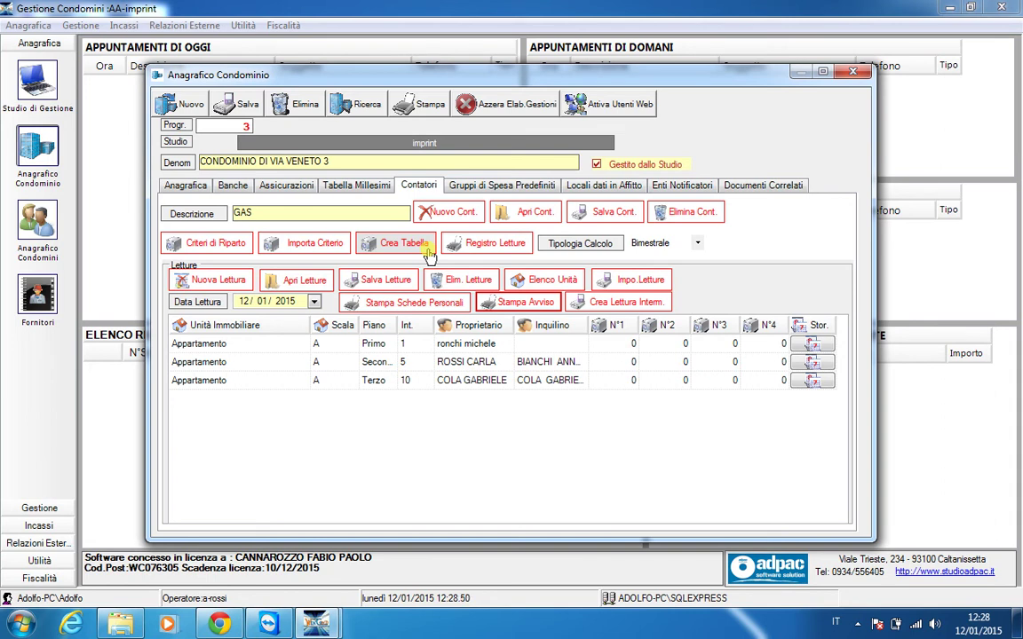
click(865, 75)
Leave the condominium record and open the first resident of CONDOMINIO DI VIA VENETO 3
click(491, 361)
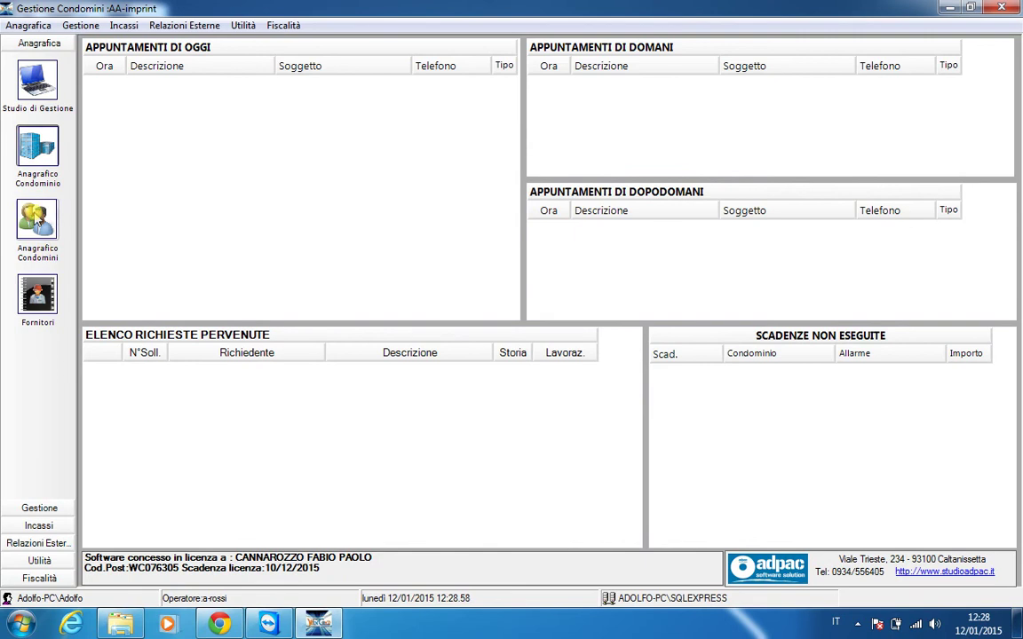
click(37, 222)
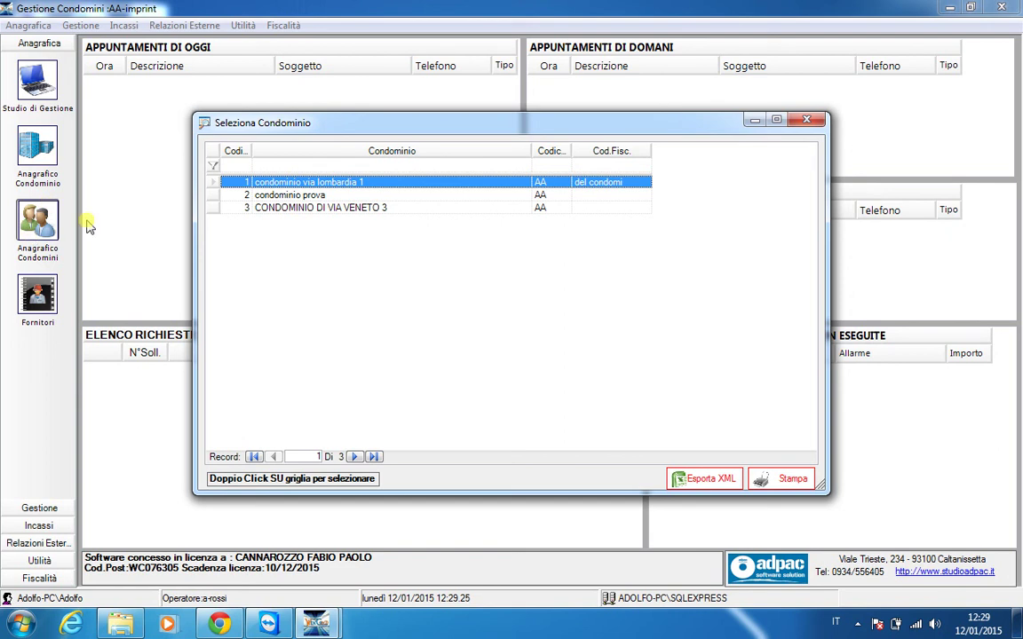
double_click(320, 213)
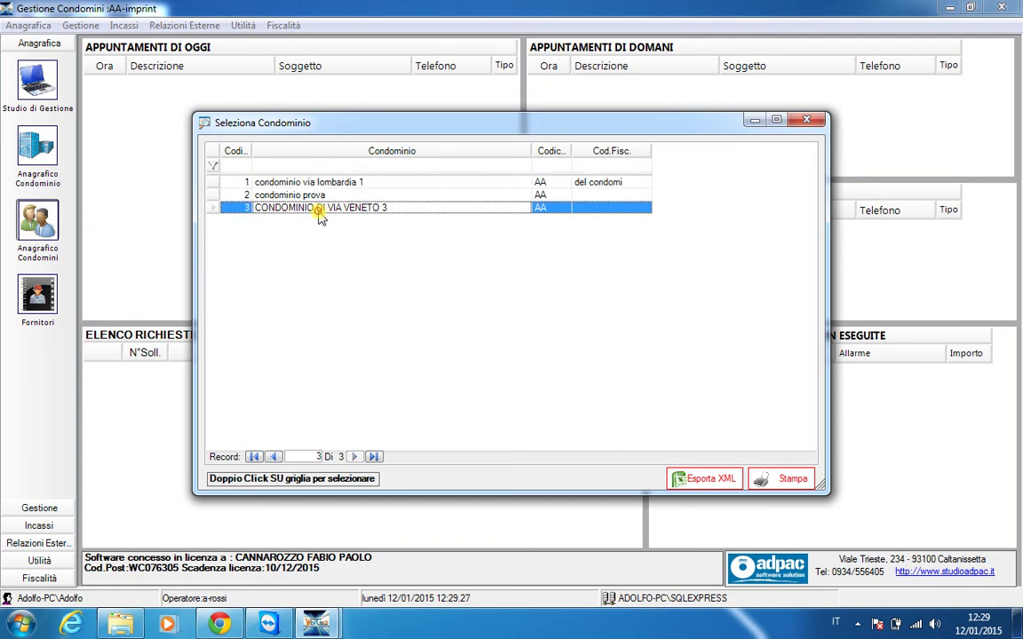
click(487, 361)
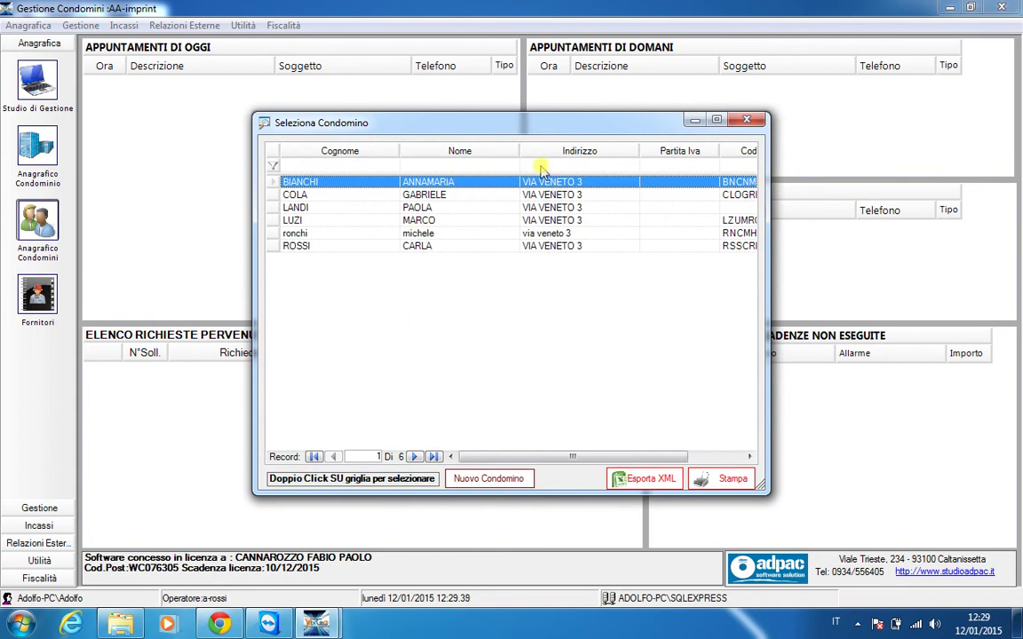
double_click(444, 182)
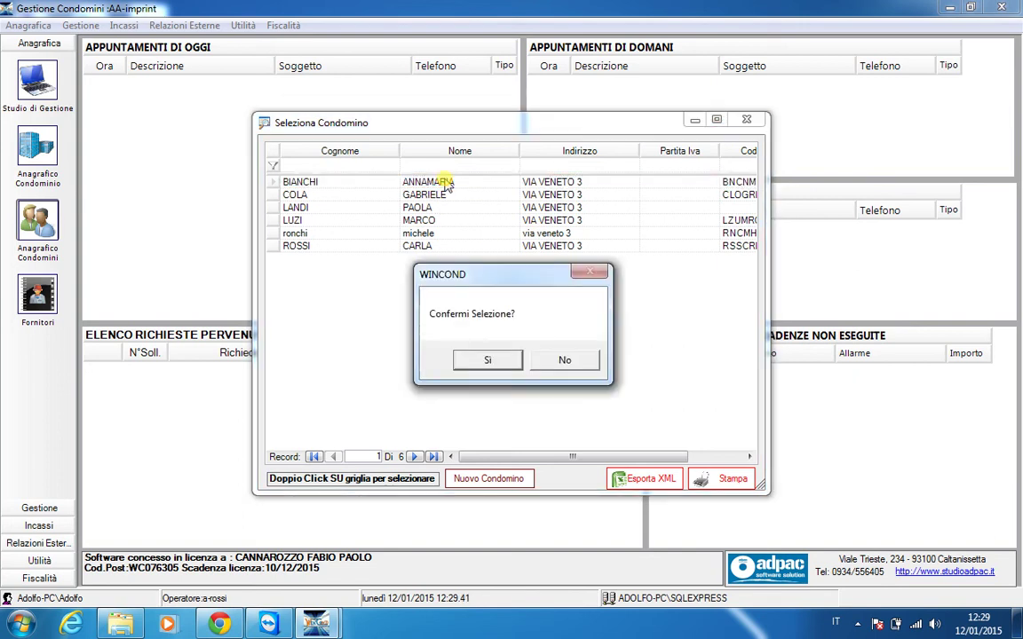
click(488, 359)
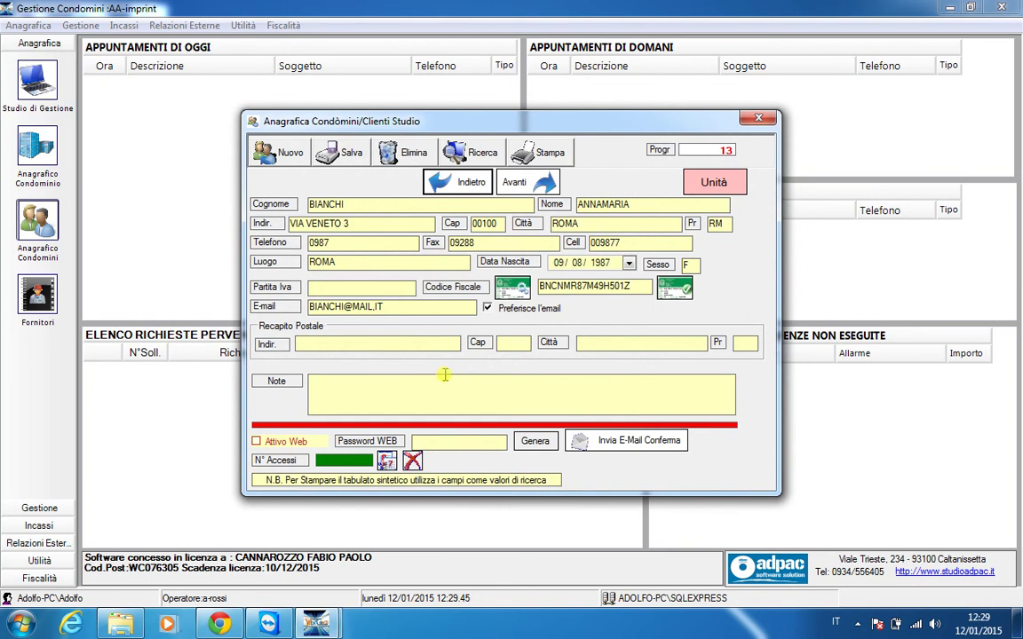
Browse back and forth through the resident records
click(542, 188)
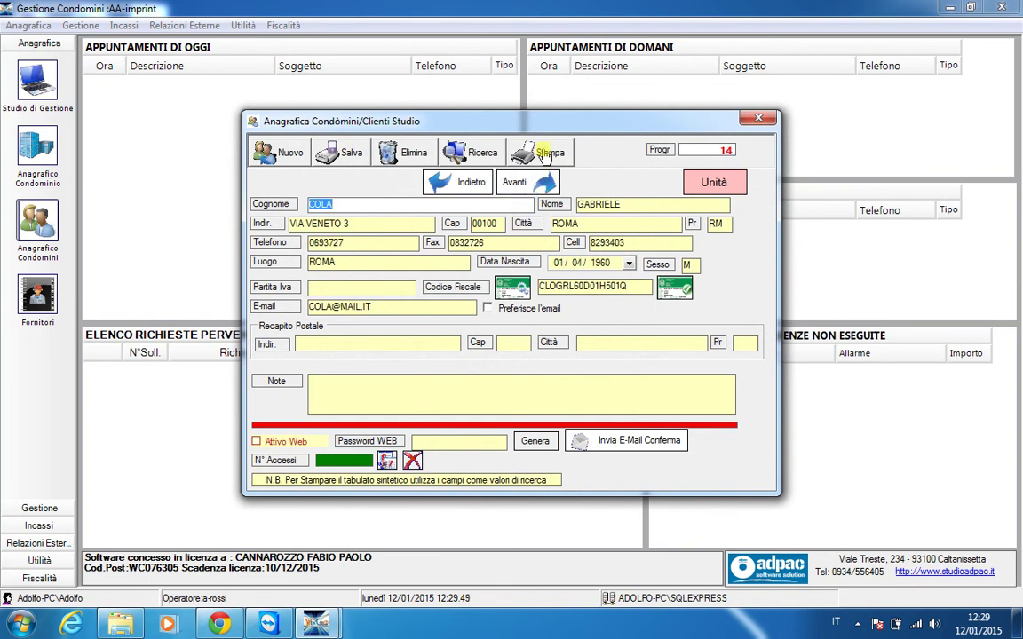
click(440, 178)
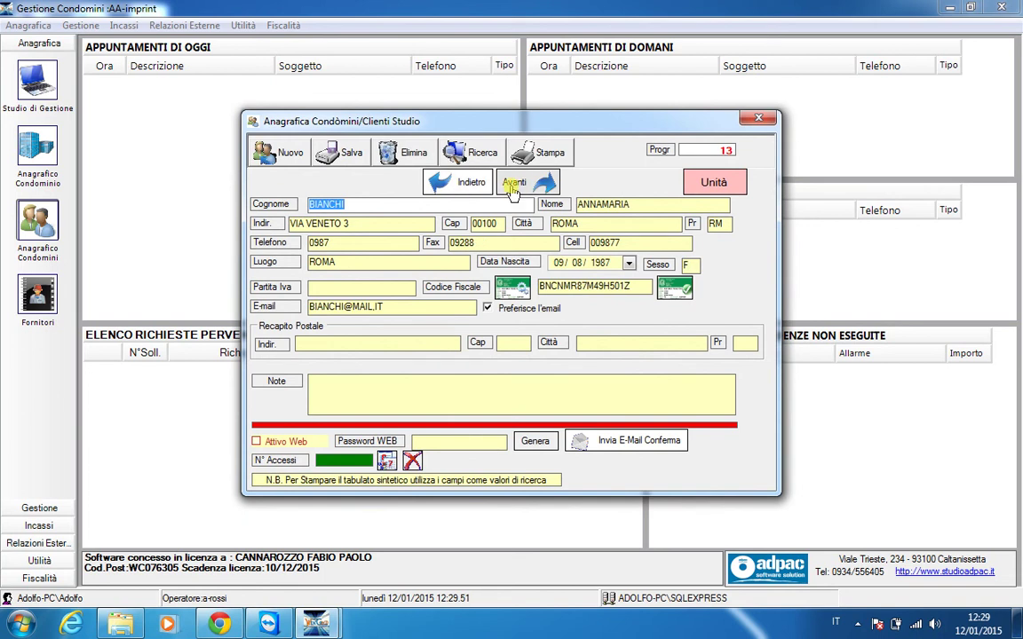
click(514, 187)
click(512, 189)
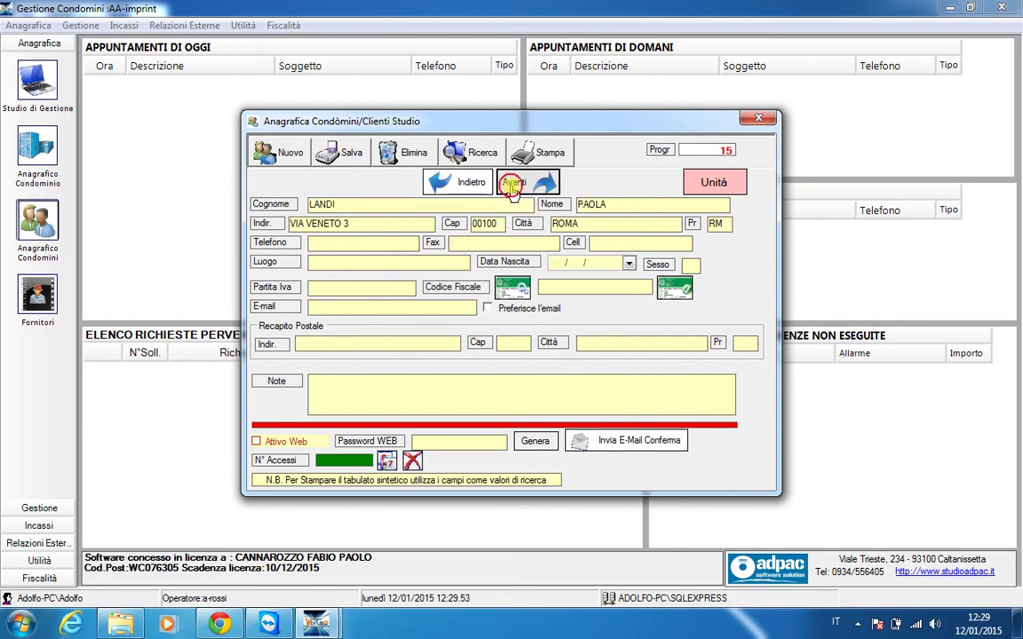
click(468, 183)
click(468, 184)
click(467, 184)
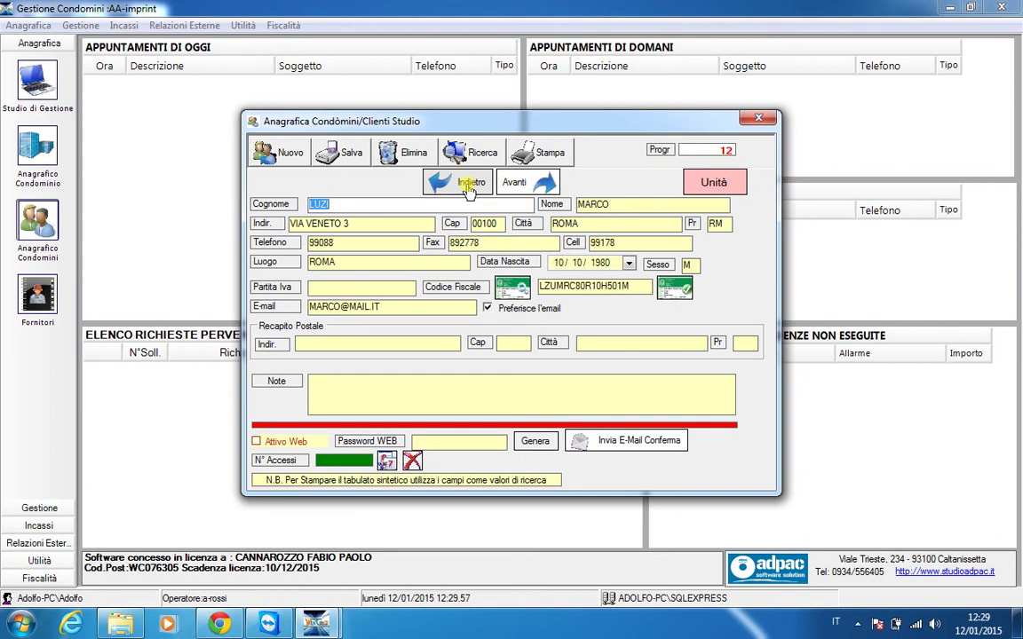
Close the client record, confirm leaving, and bring up the supplier list
click(760, 118)
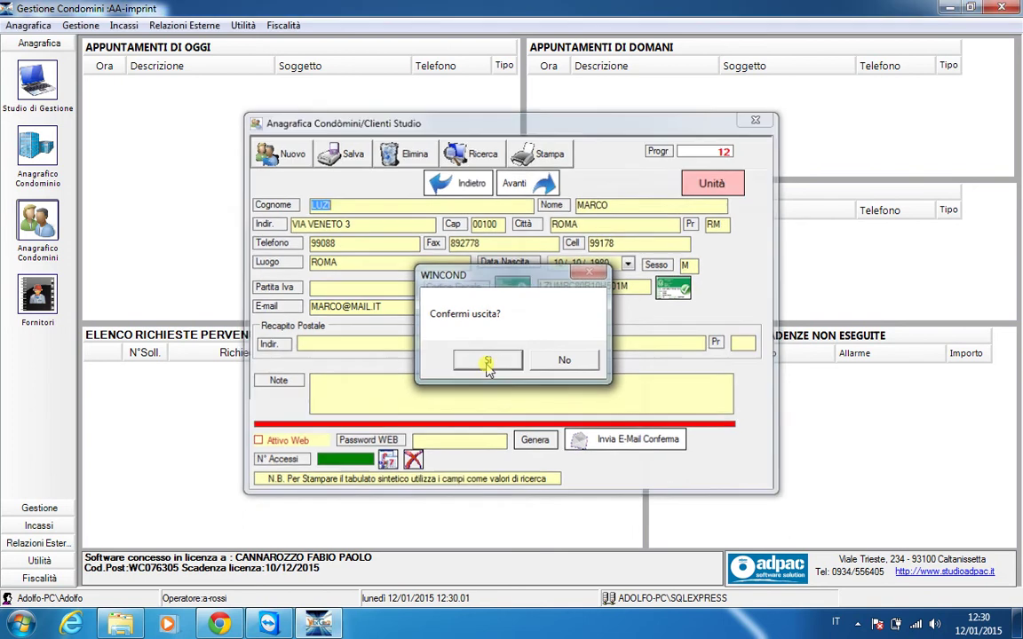
click(487, 362)
click(37, 295)
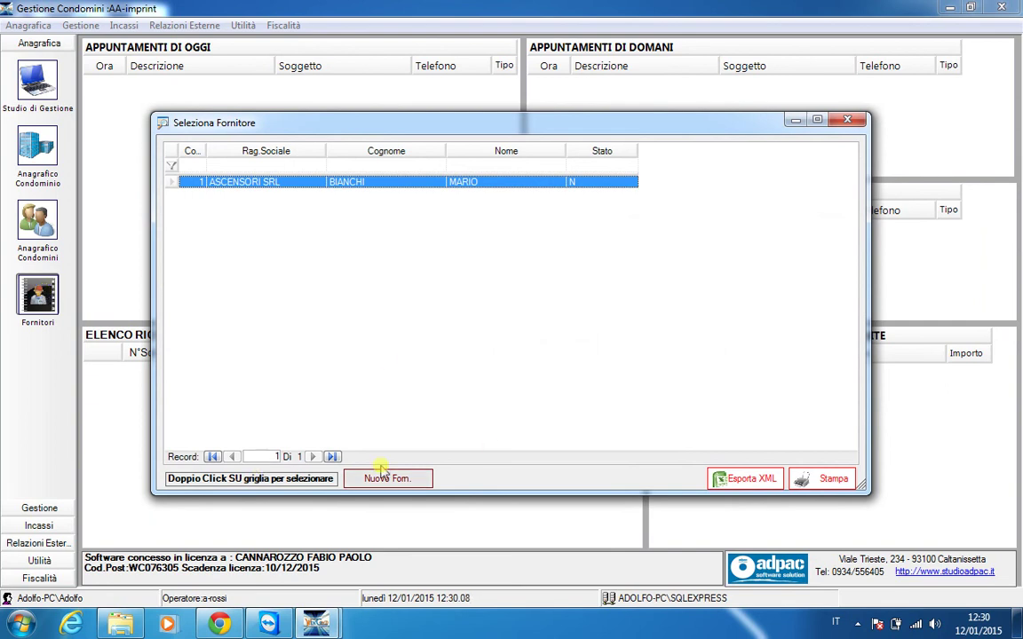
Create new supplier number 2, glance at its Dati Contabili page, and return to Dati Anagrafici
click(408, 480)
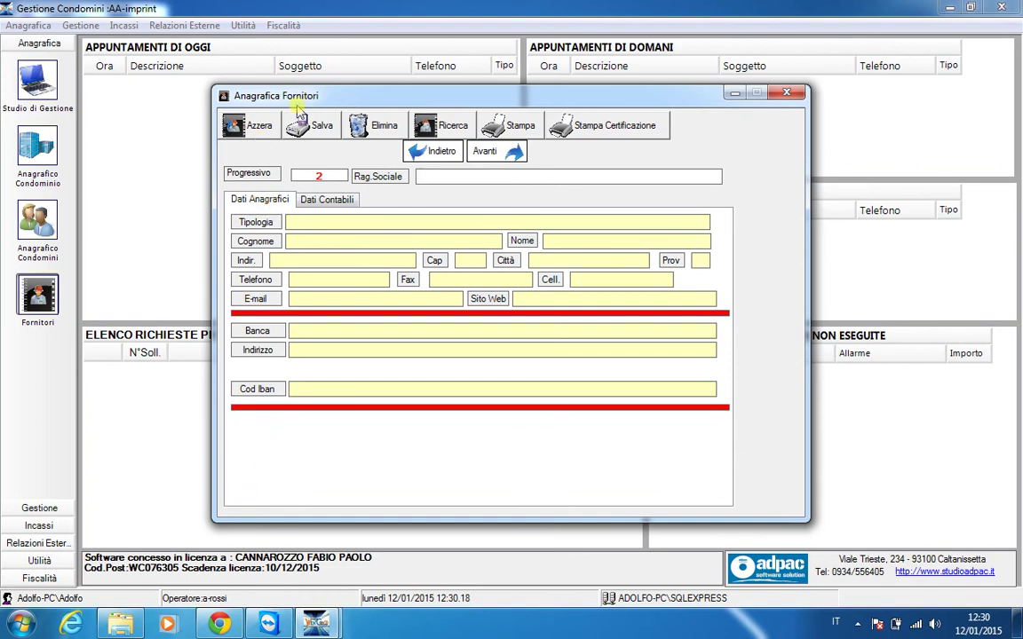
click(315, 201)
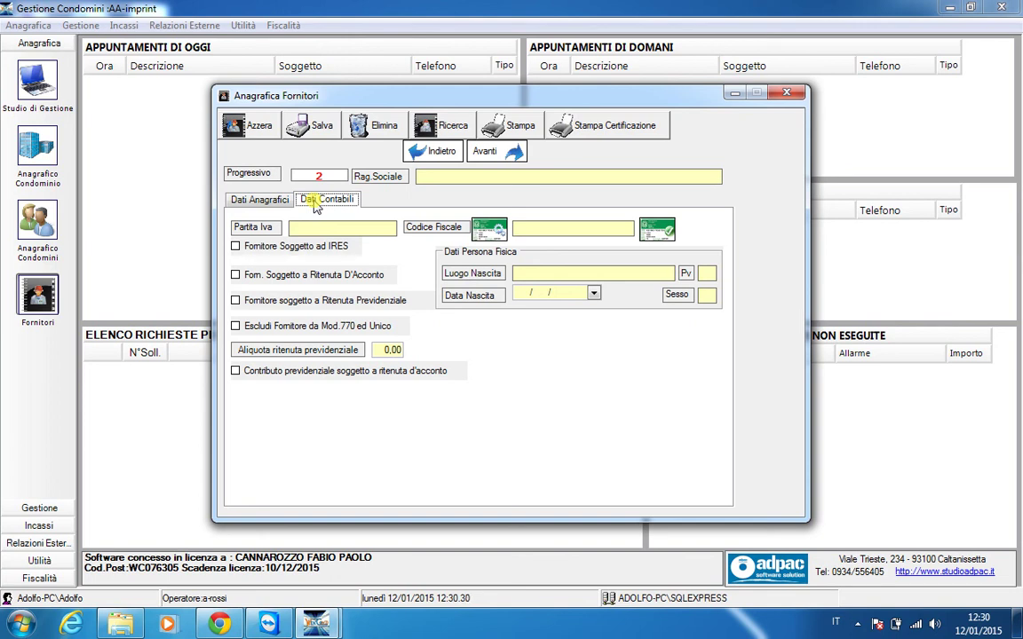
click(253, 200)
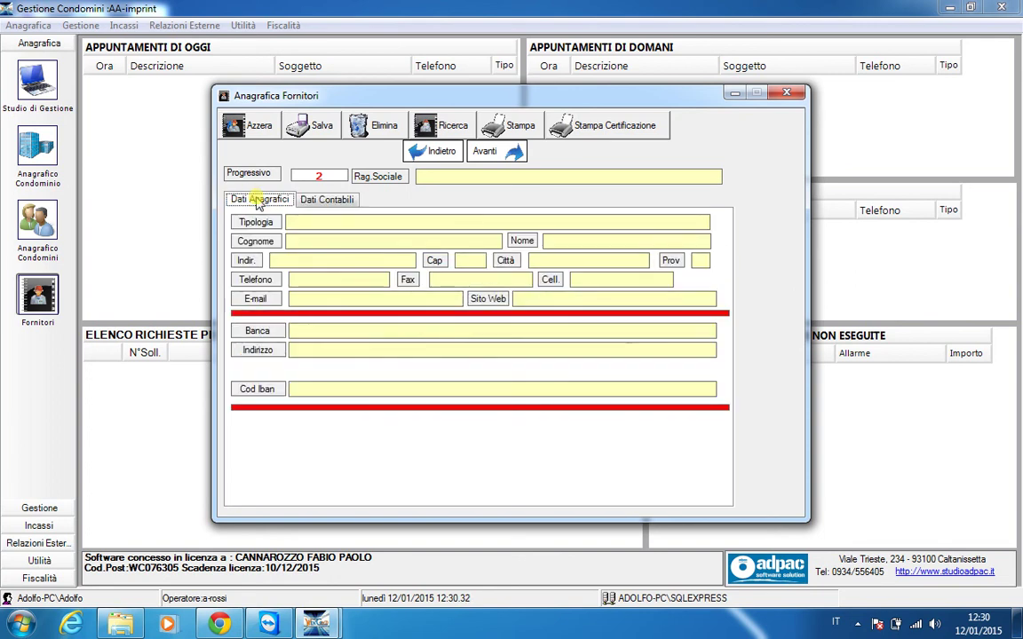
click(302, 221)
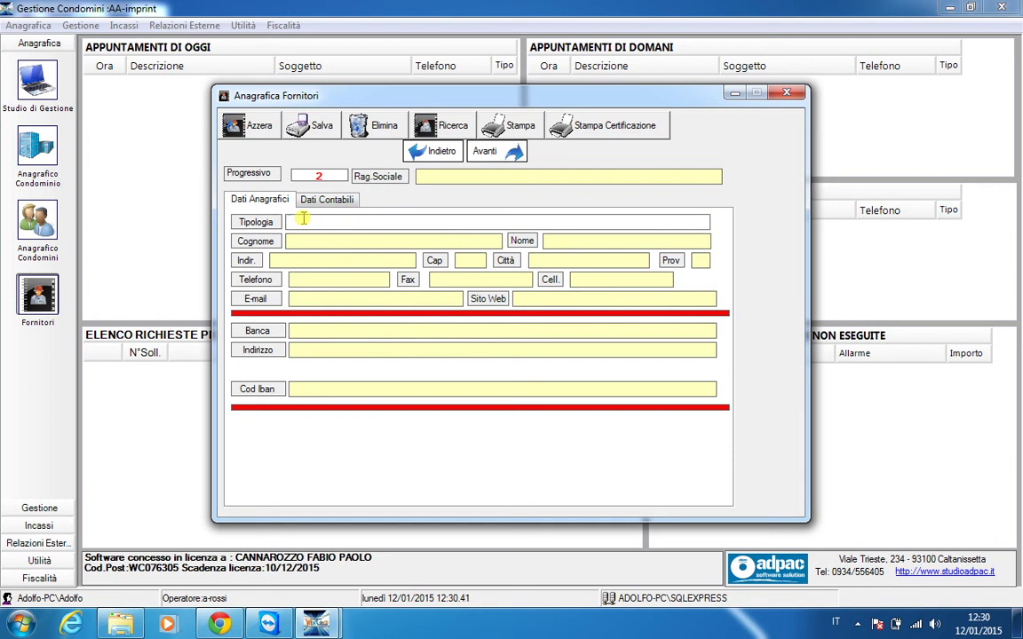
Enter Tipologia 'manutenzione verde' plus the supplier's surname and first name
text(manutenzione verde)
click(394, 240)
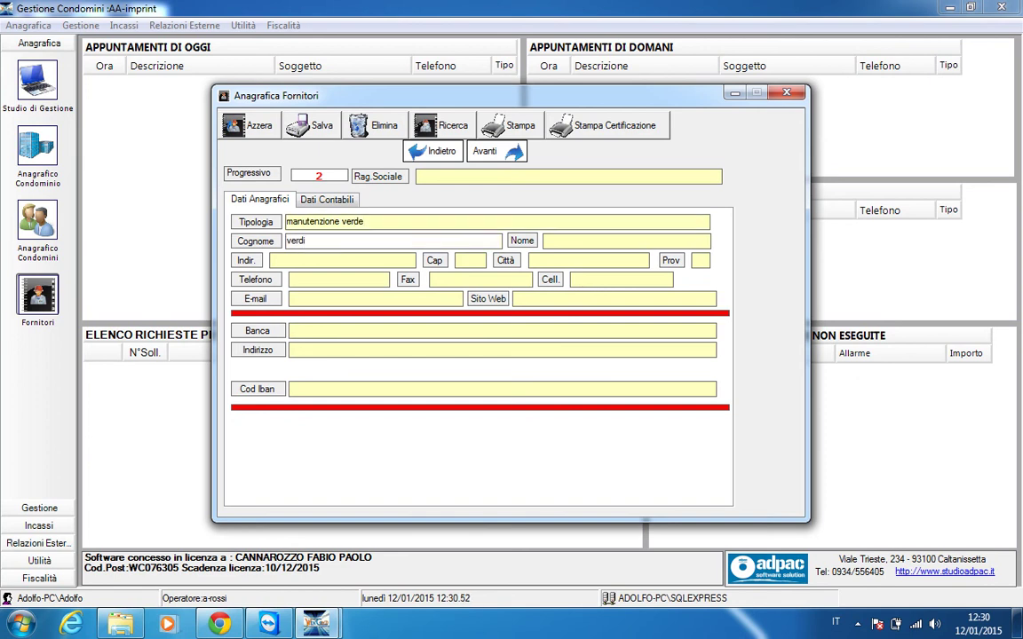
click(626, 241)
Set the bank to bnl with the bank's address and IBAN, then try saving
click(280, 263)
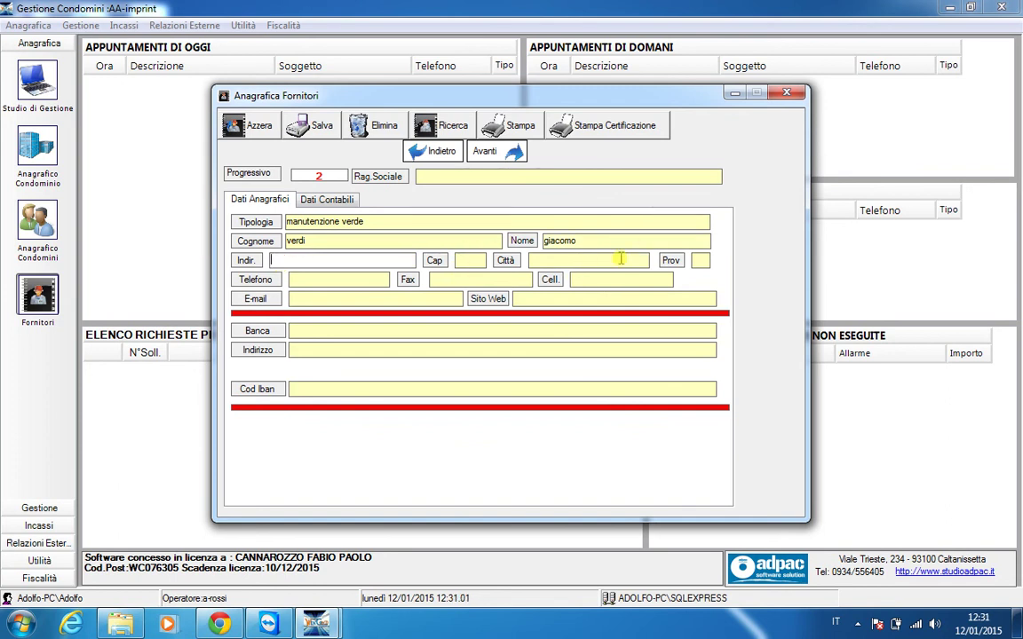
click(376, 299)
click(570, 299)
click(344, 331)
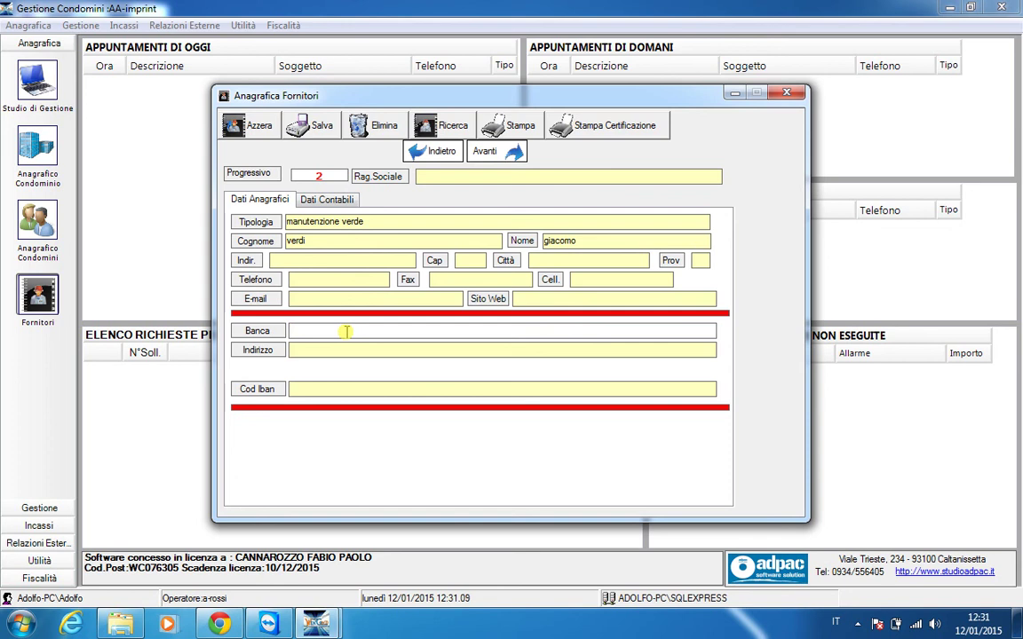
text(bnl)
key(Tab)
text(via )
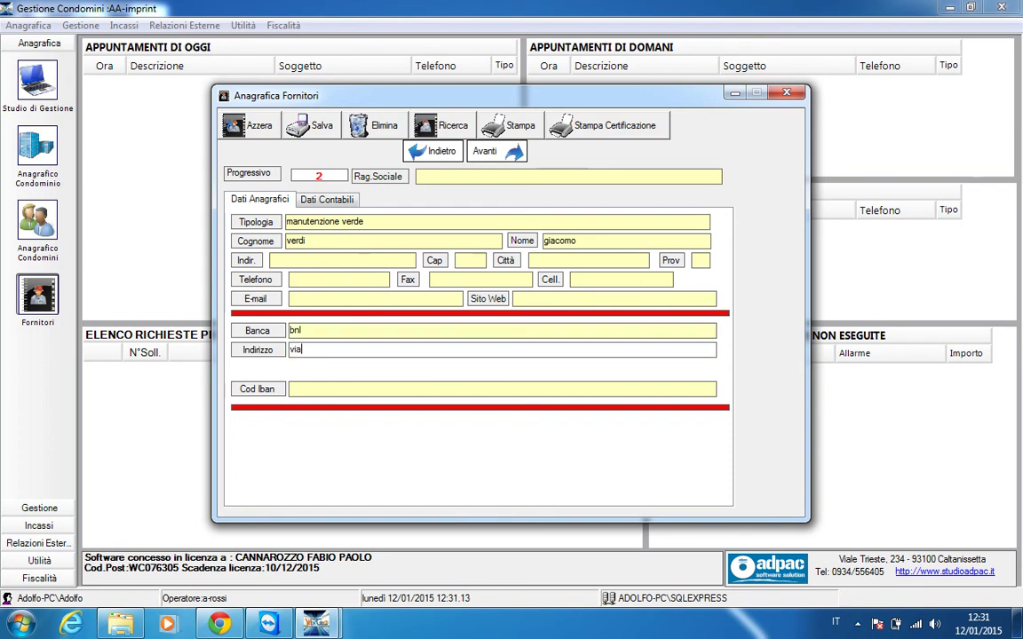
text(xjz)
click(331, 387)
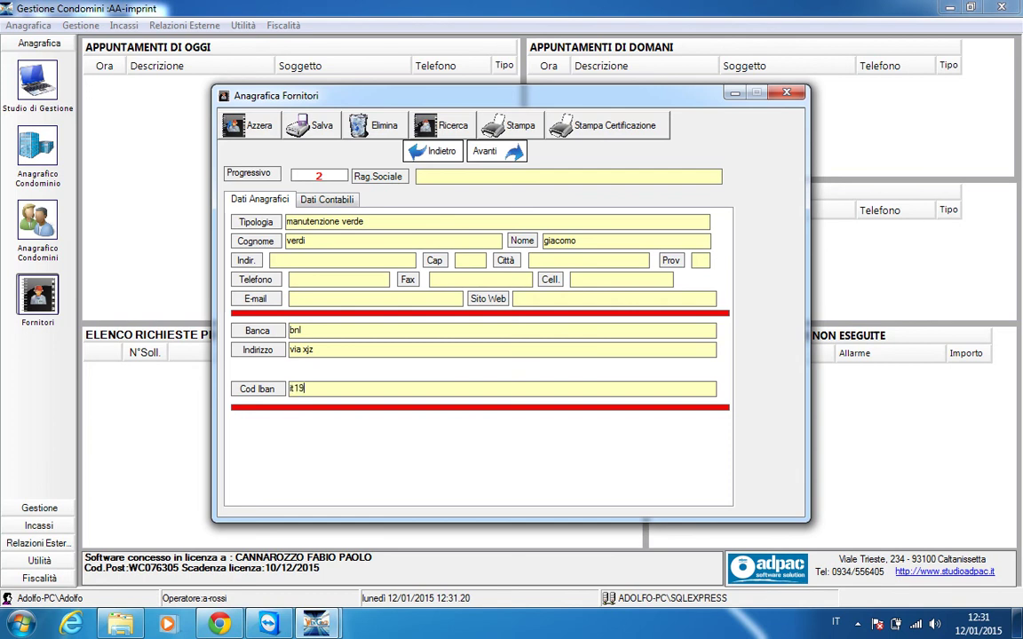
click(324, 127)
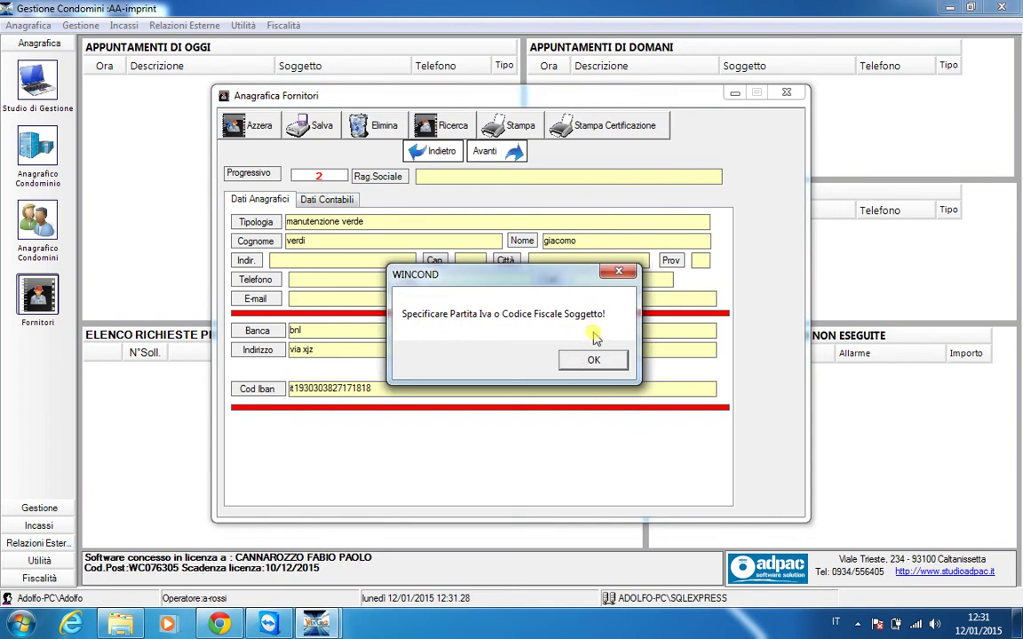
Dismiss the missing VAT number/tax code warning and switch to the Dati Contabili page
click(592, 360)
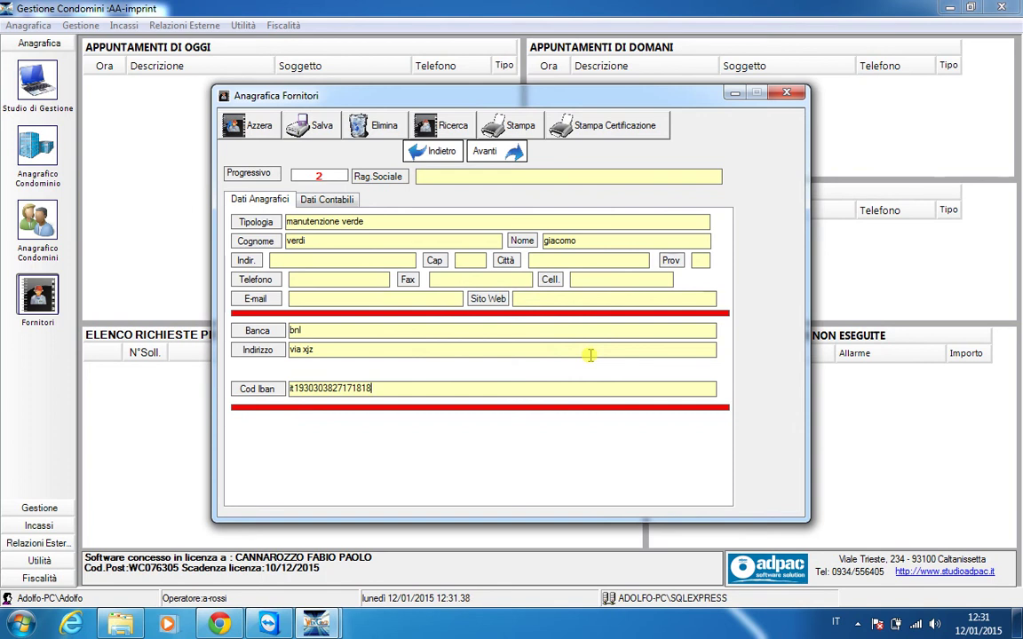
click(332, 201)
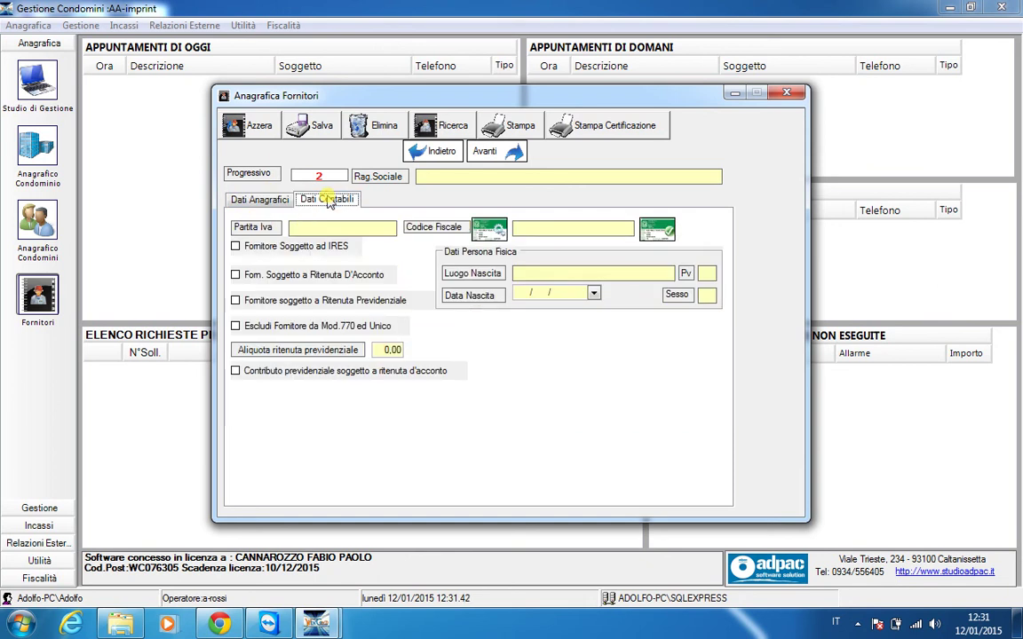
Enter the supplier's Partita Iva, attempt the Codice Fiscale, and dismiss the missing-birthplace warning
click(302, 229)
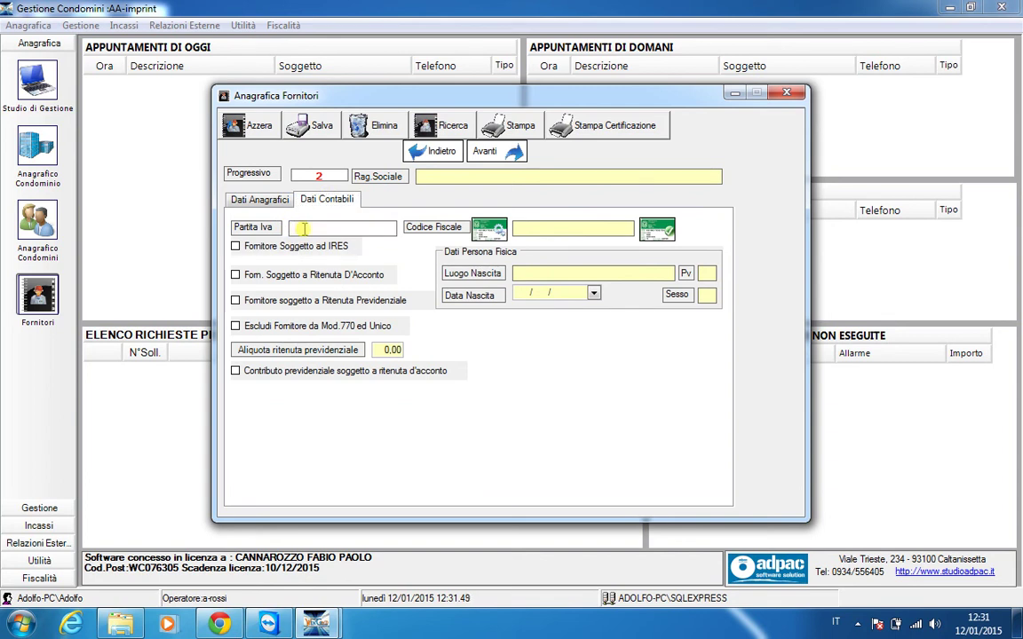
text(099876543)
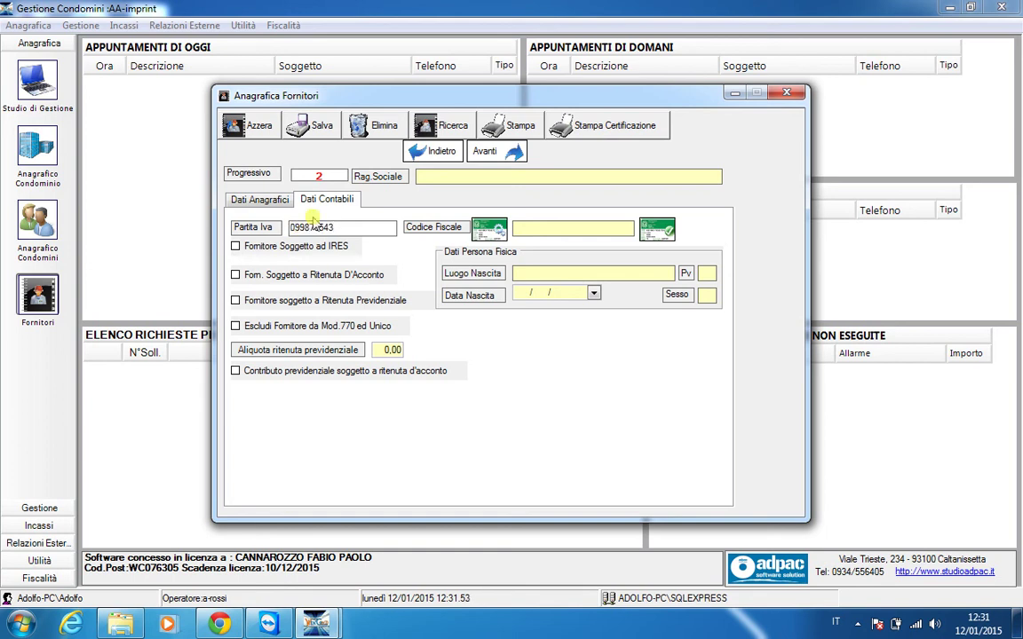
click(489, 231)
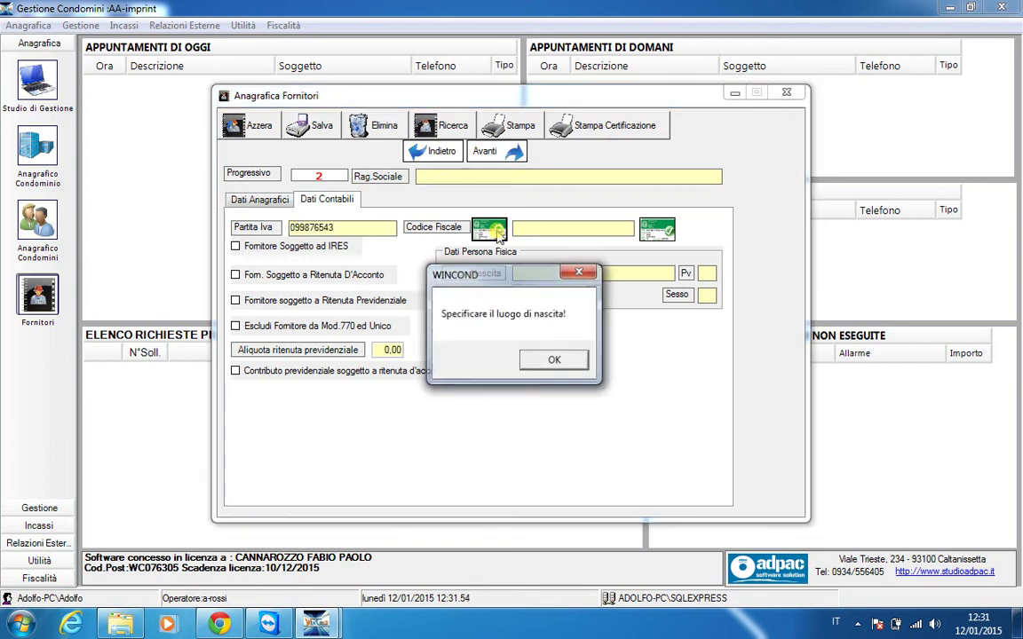
click(553, 360)
click(266, 202)
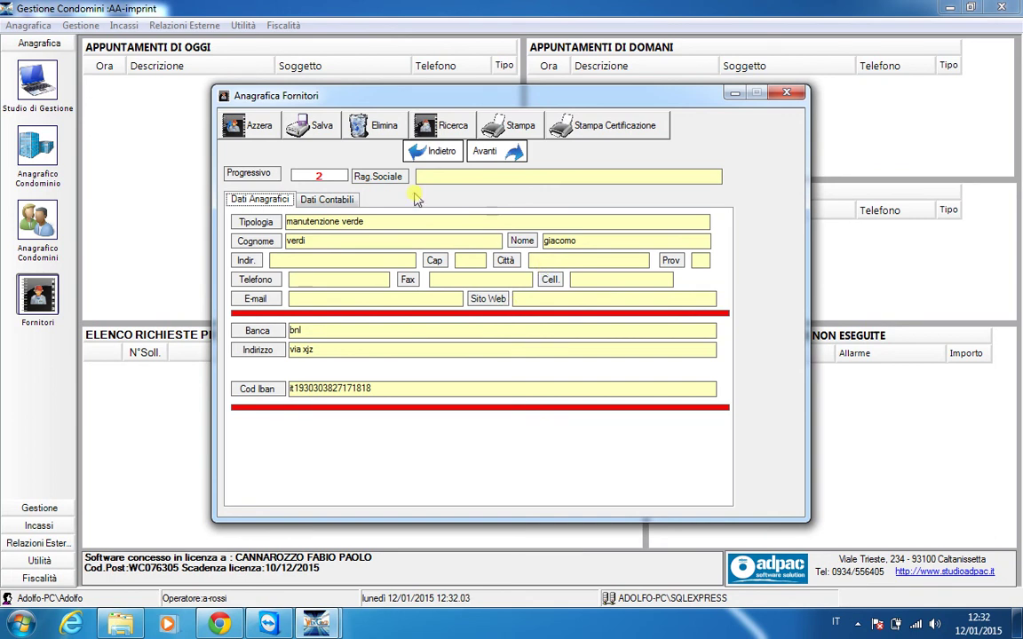
Enter the supplier's street address, postcode, city and province
click(377, 259)
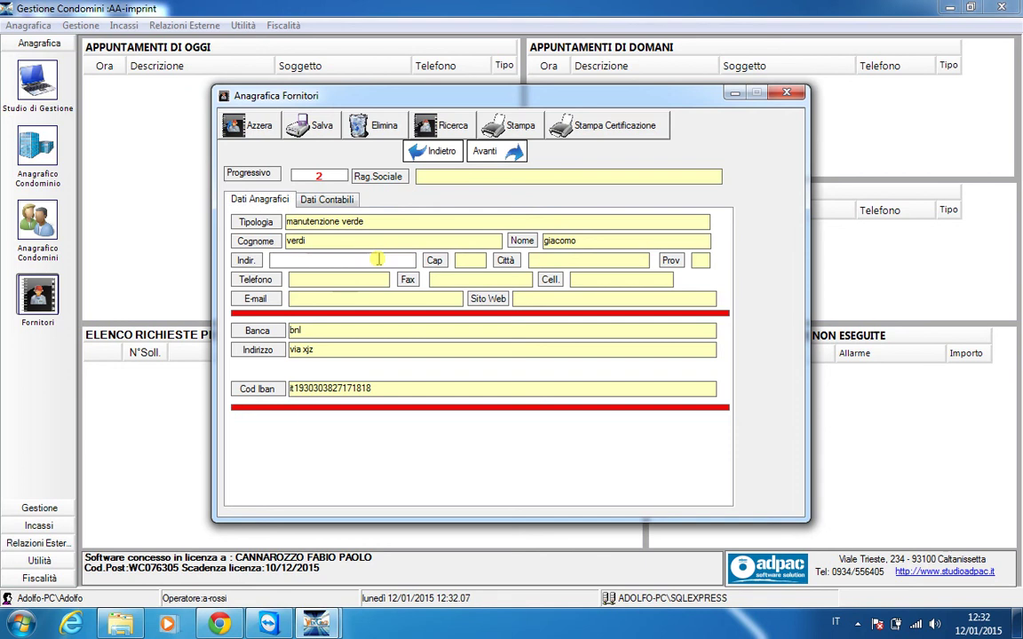
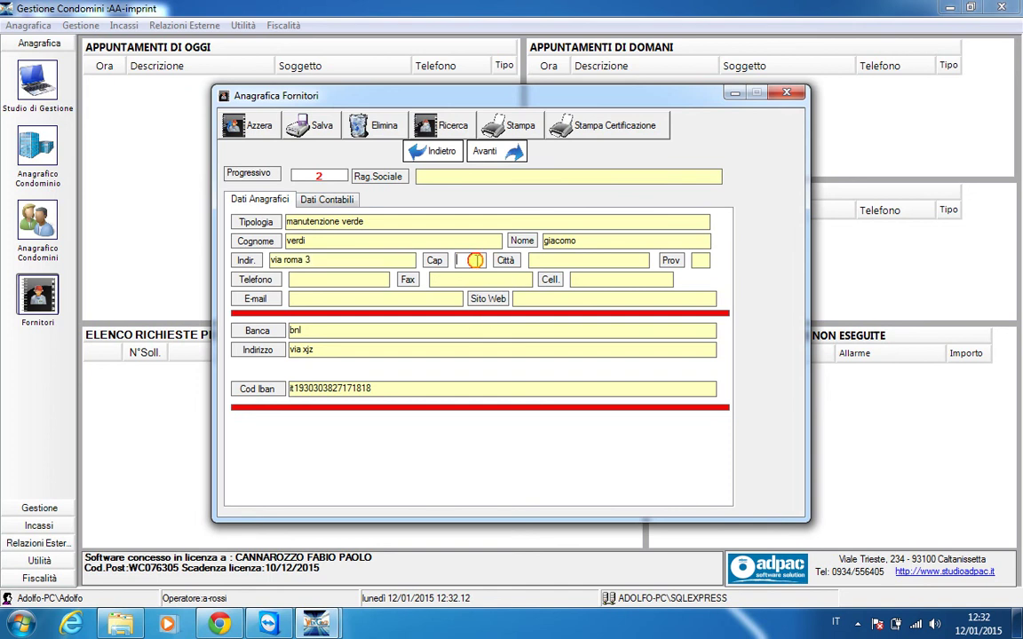
key(Tab)
text(00100)
click(568, 260)
text(roma)
click(701, 261)
text(rm)
click(352, 279)
text(06898765)
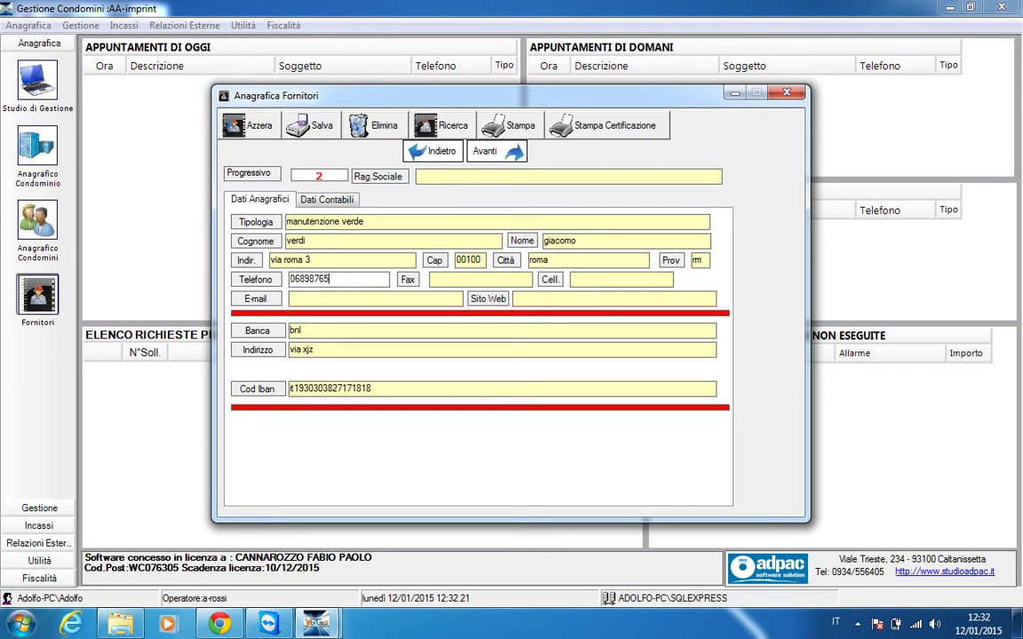
key(Tab)
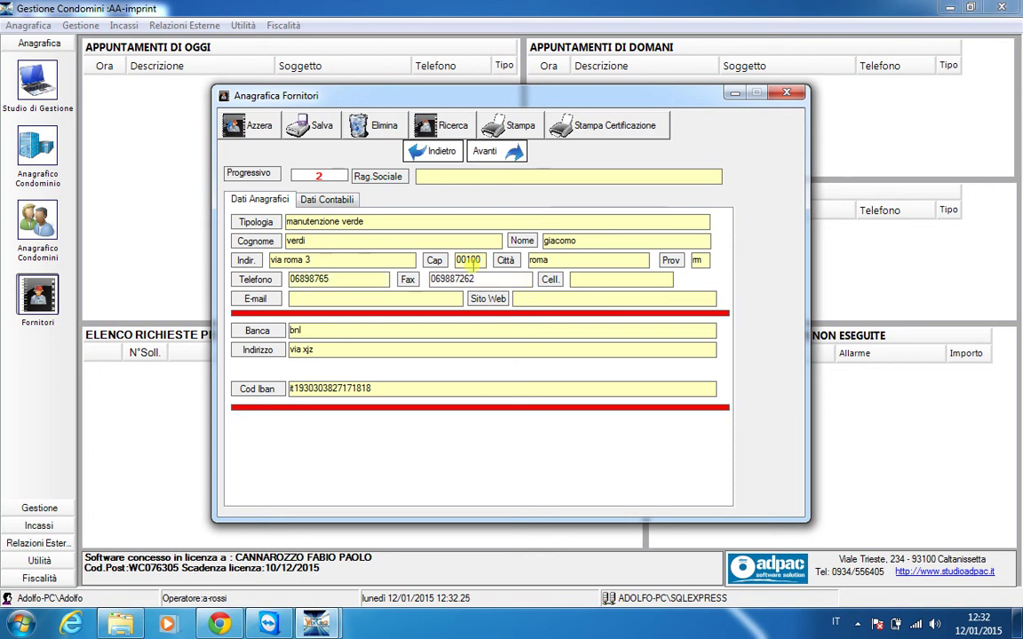
click(582, 279)
text(3211937)
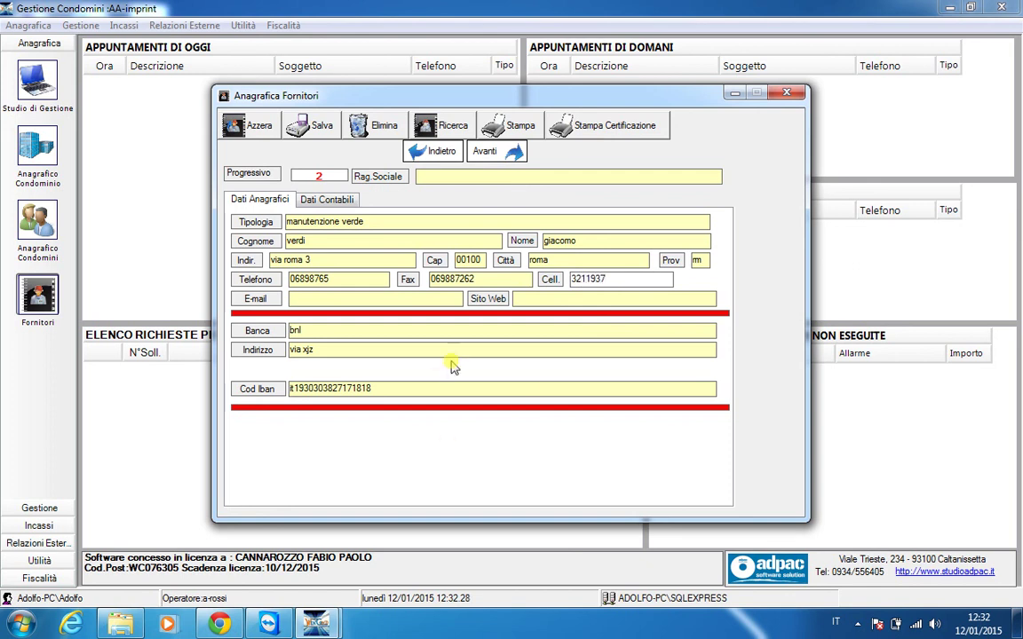
click(400, 299)
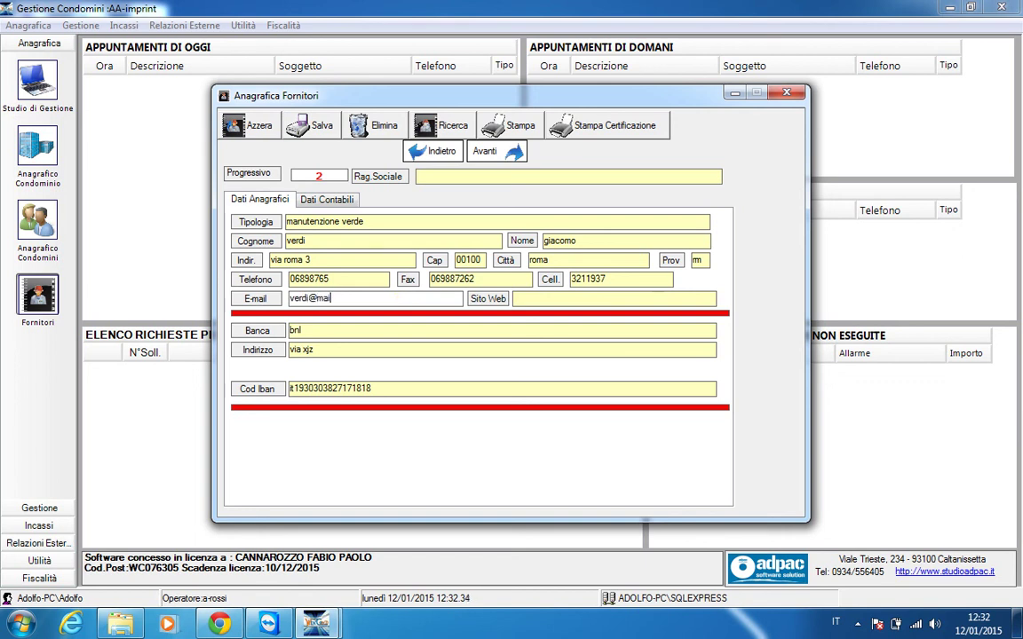
click(553, 298)
text(www.verdi.it)
click(349, 203)
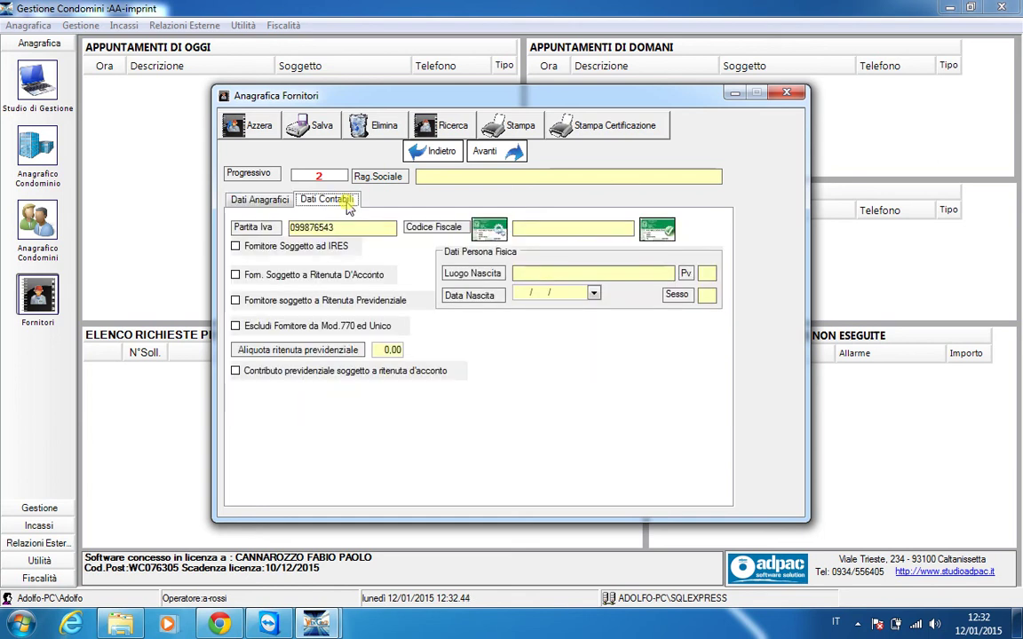
click(555, 275)
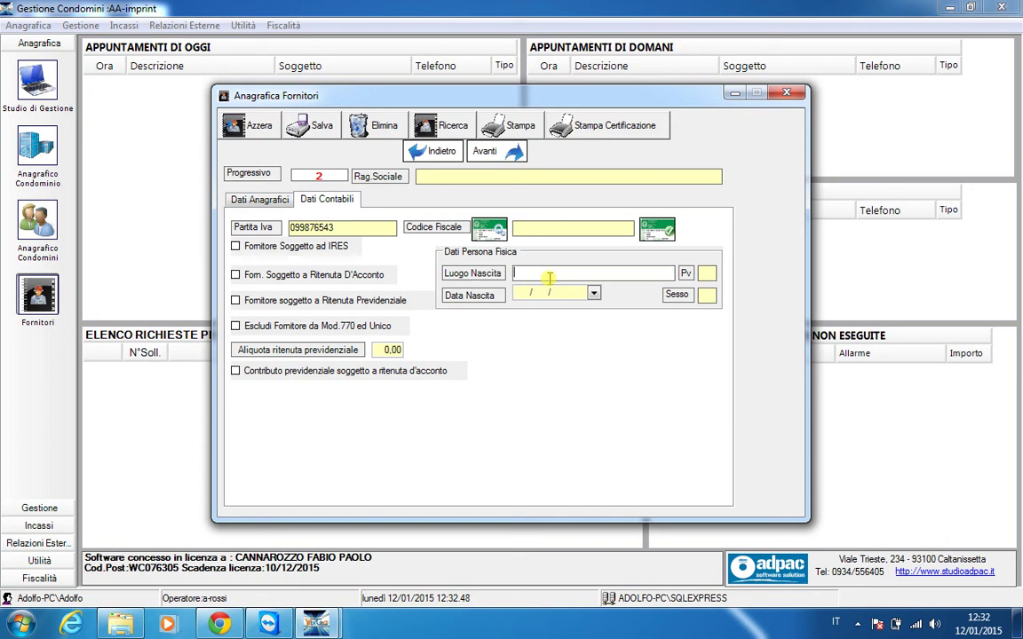
text(roma)
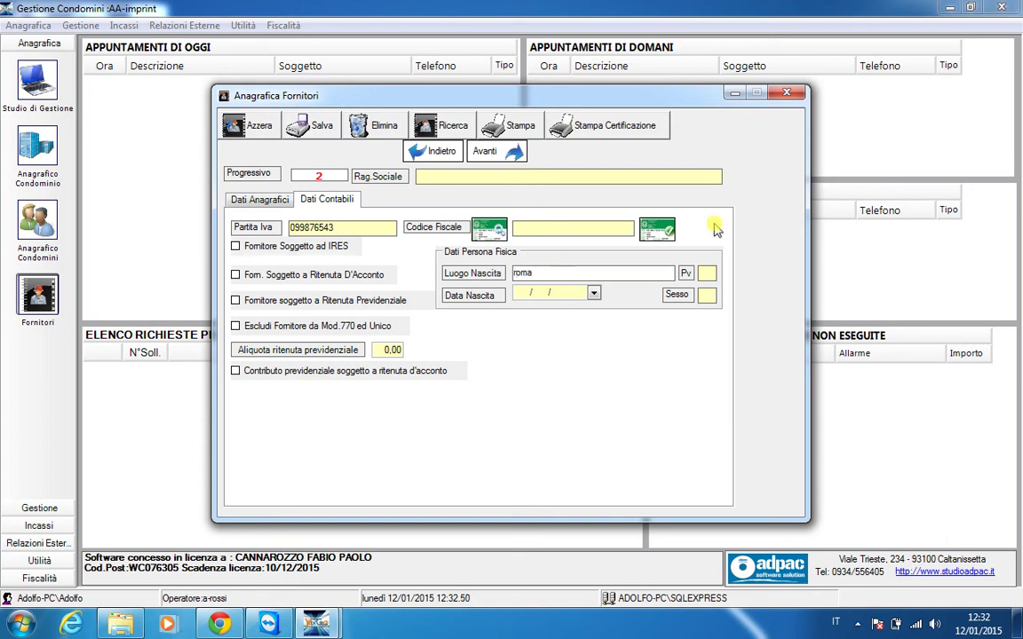
click(707, 274)
text(rm)
click(527, 296)
click(518, 297)
text(12/ )
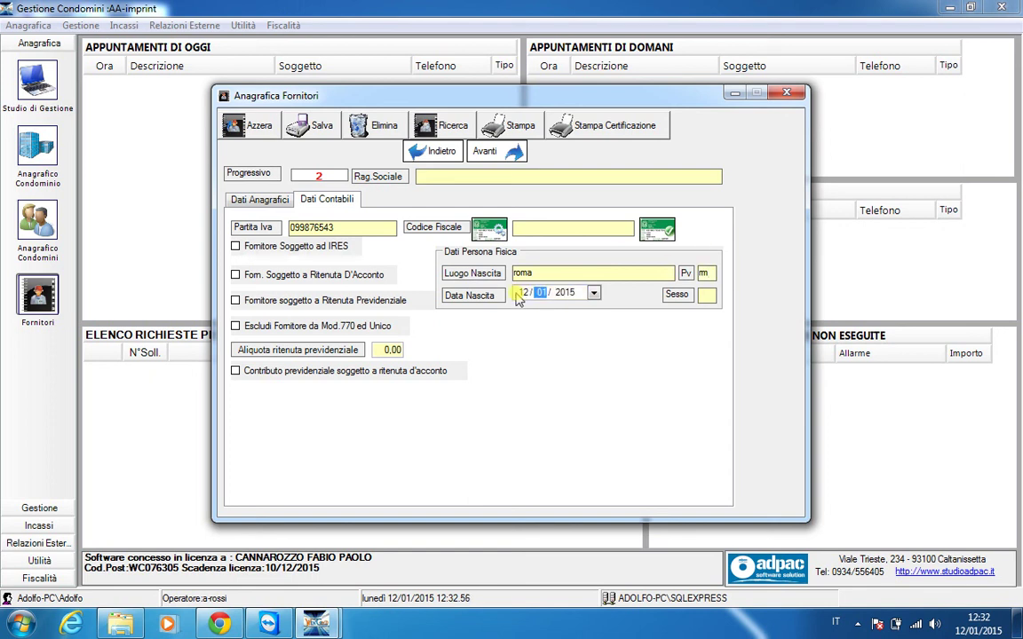
text(03/ 197)
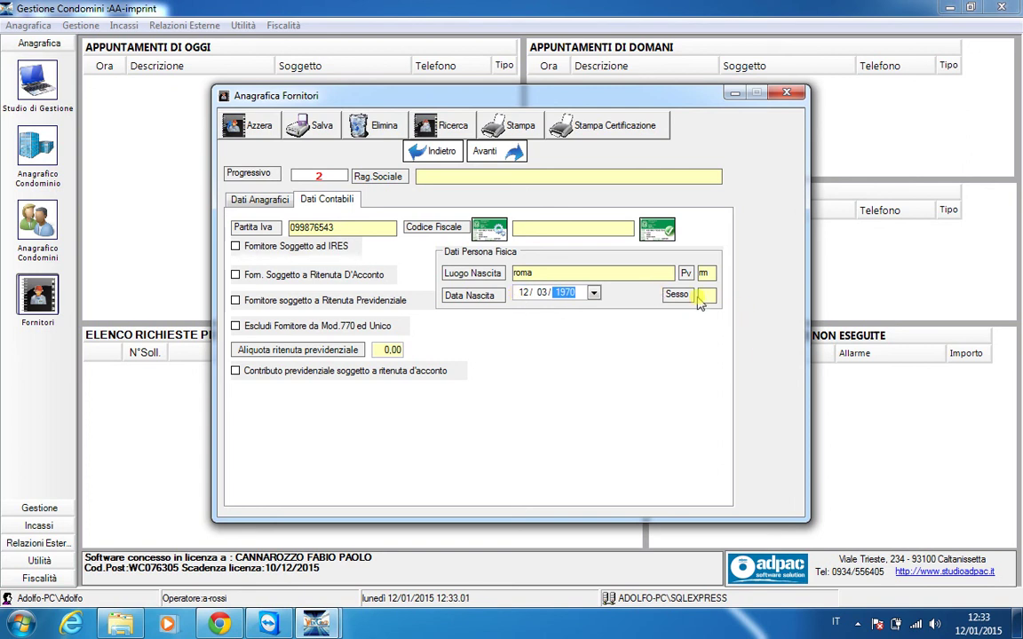
click(705, 297)
text(M)
click(499, 236)
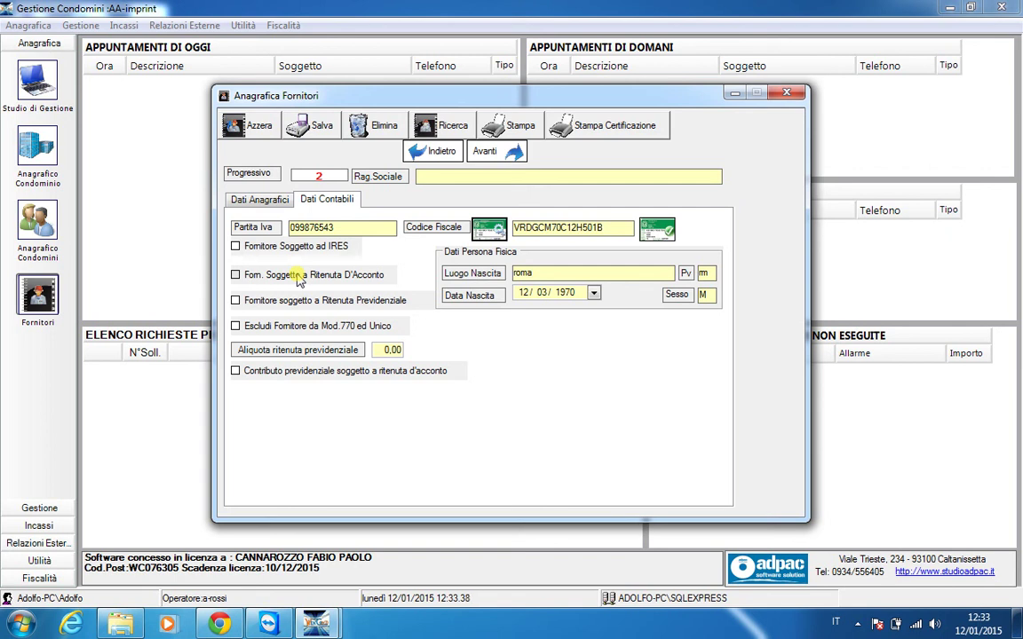
Mark the supplier as subject to IRES, name it VERDI SRL and save the record
click(236, 247)
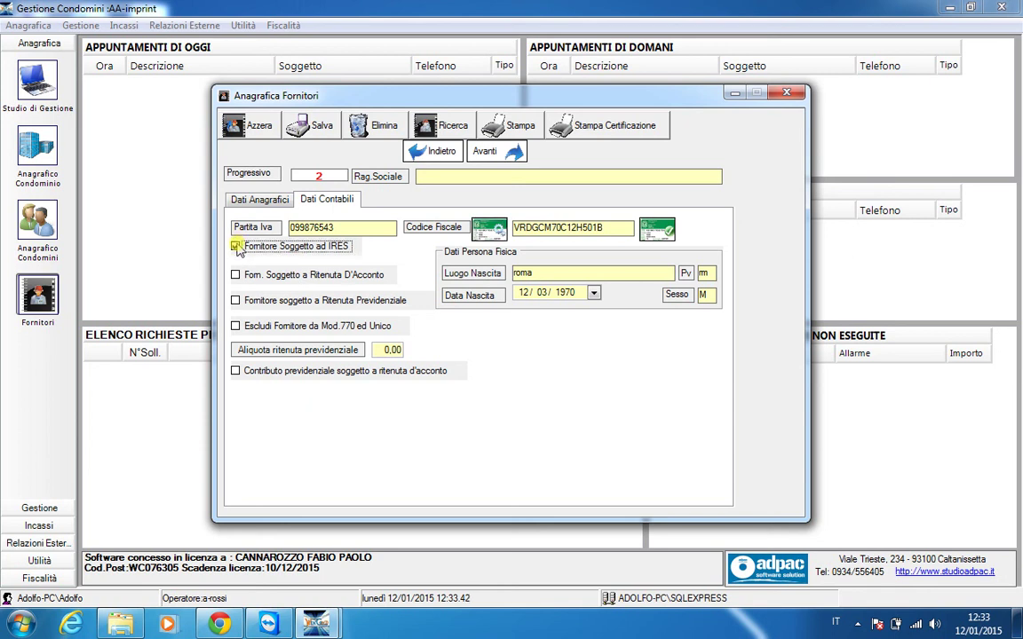
click(427, 177)
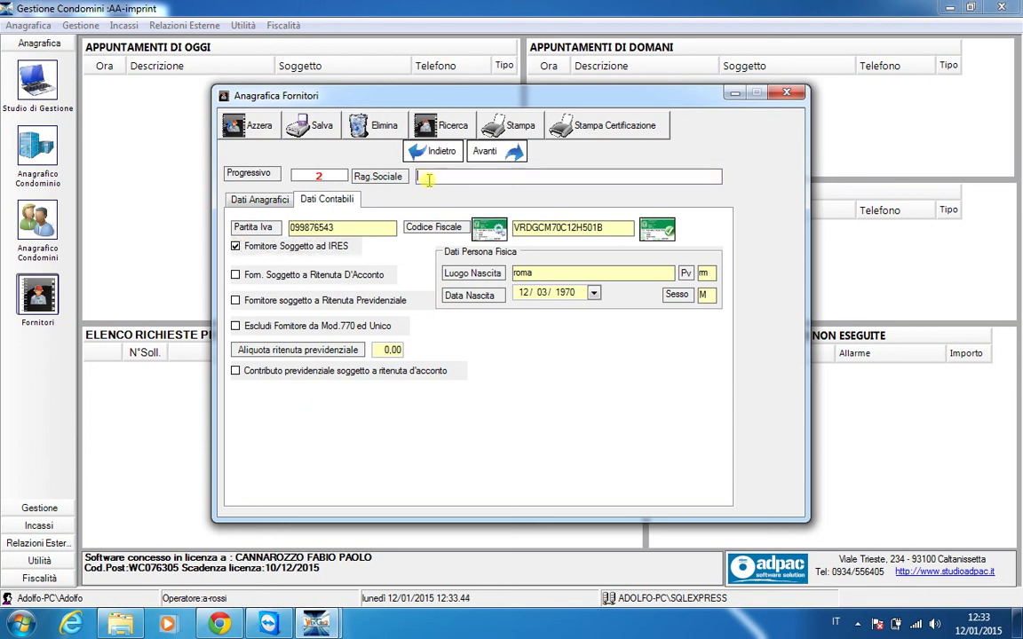
text(VERDI SRL)
click(325, 133)
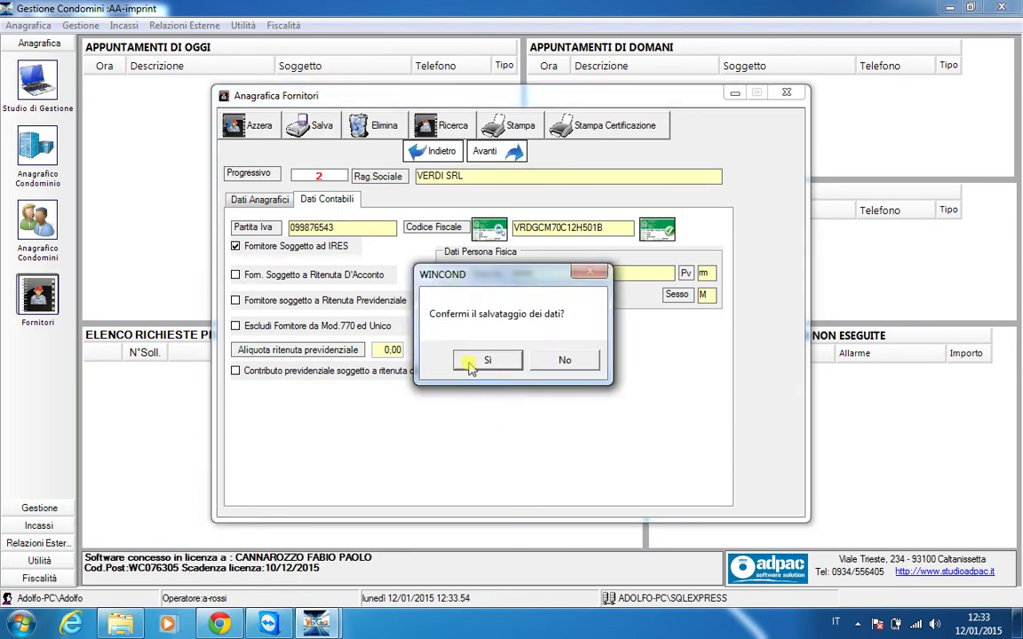
click(471, 364)
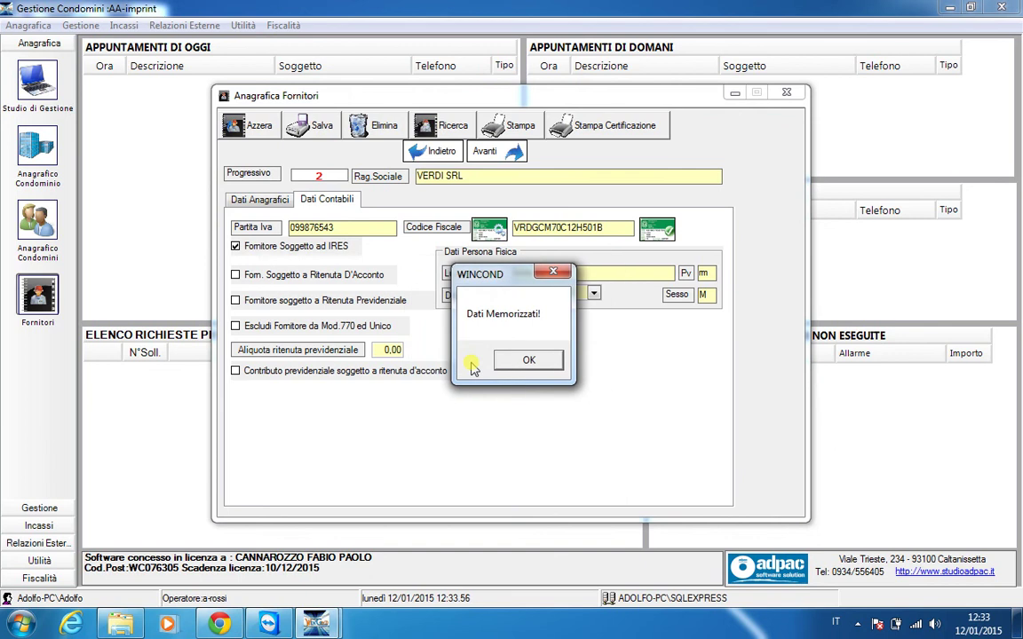
click(531, 362)
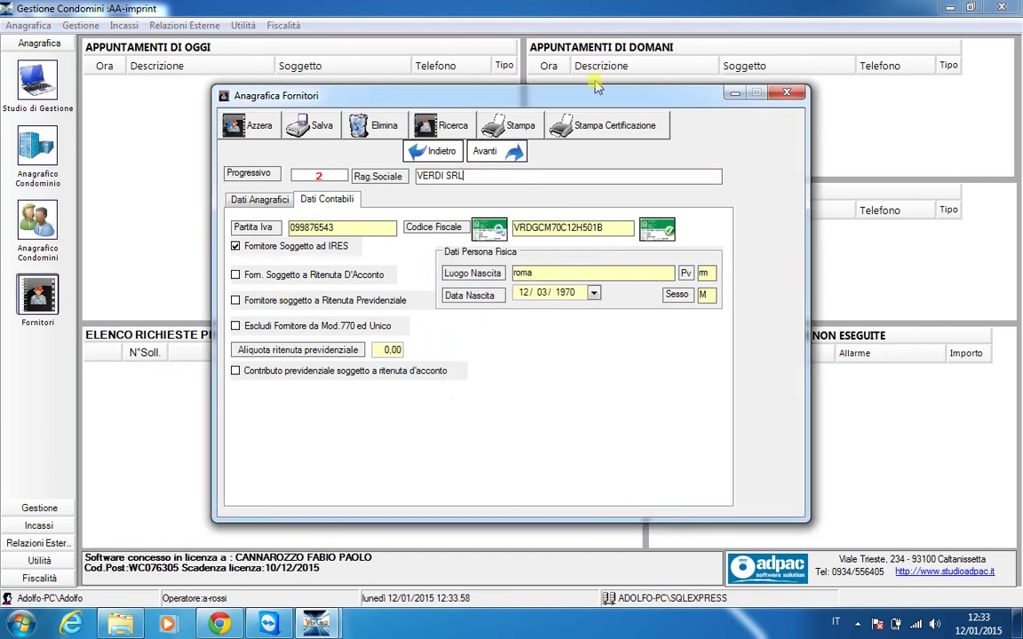
click(578, 129)
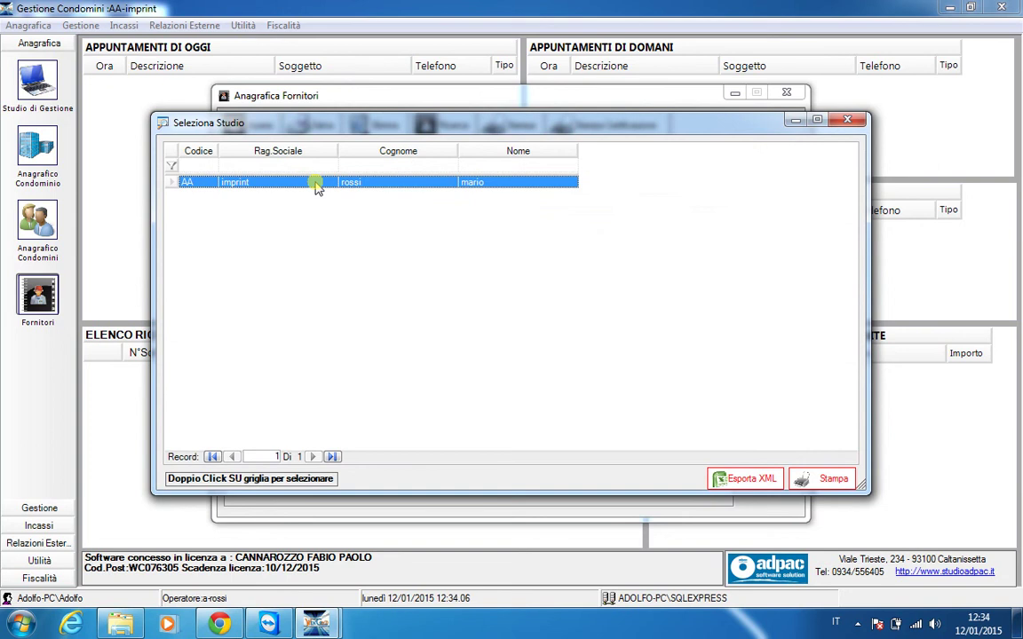
Close the studio selection and supplier form, then reopen VERDI SRL from the supplier list
click(848, 123)
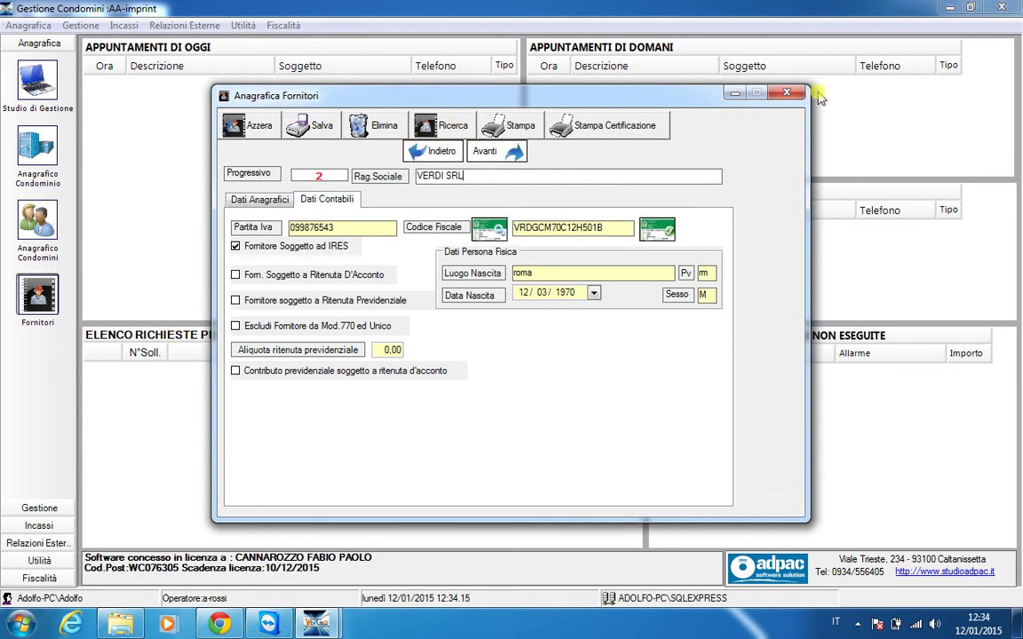
click(785, 93)
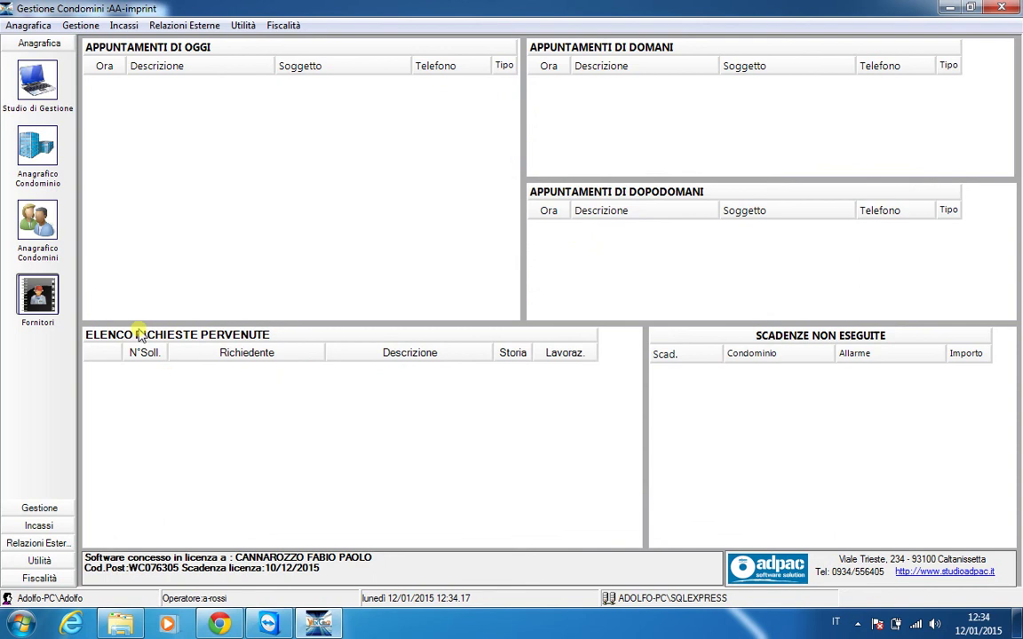
click(39, 283)
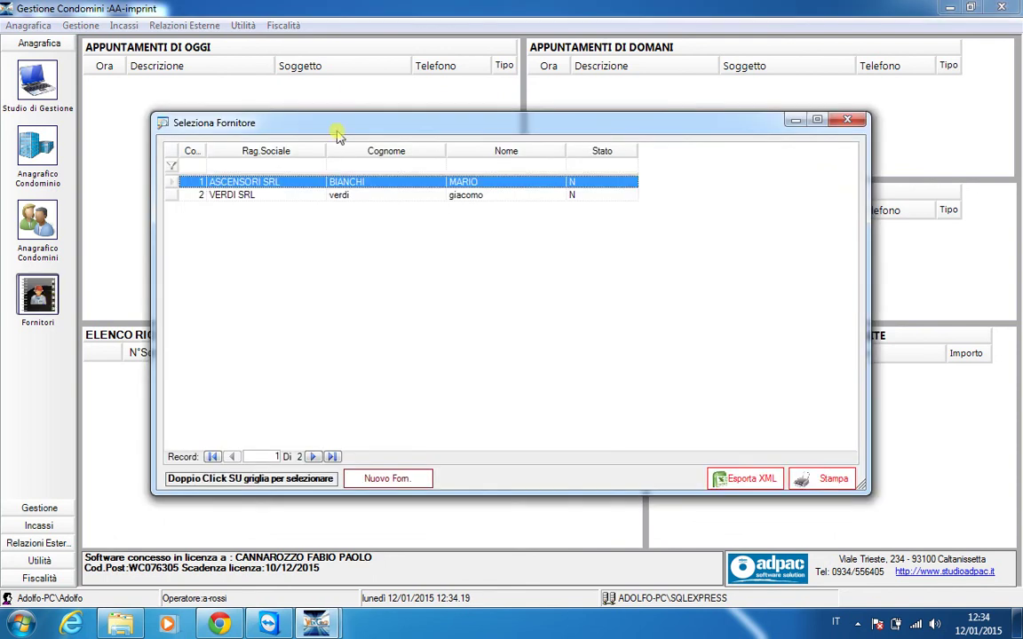
double_click(243, 199)
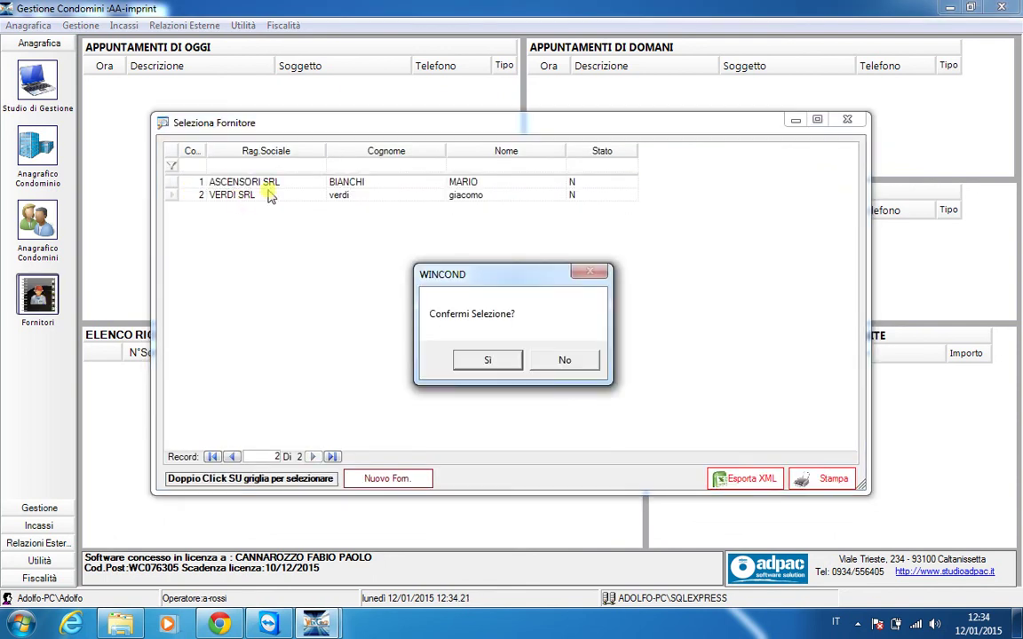
click(487, 359)
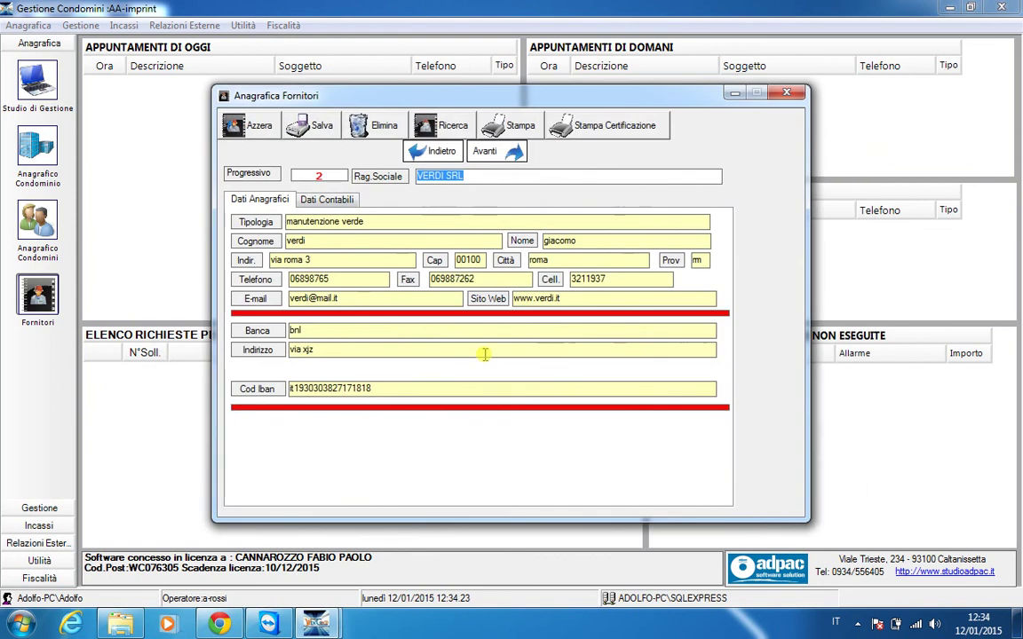
Go back to ASCENSORI SRL and save its business name as ASCENSORI
click(430, 151)
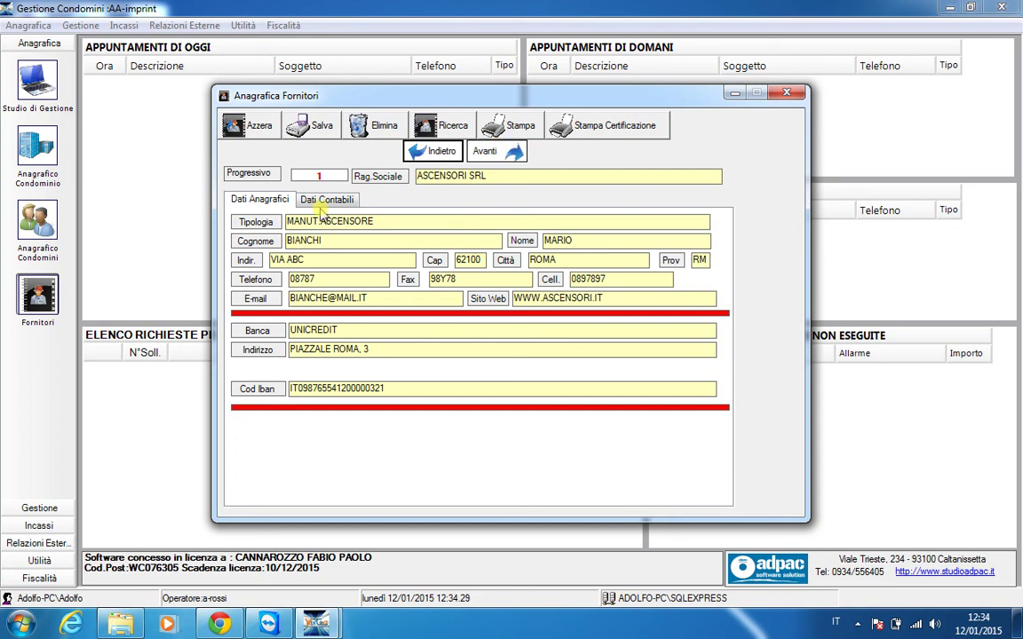
click(326, 202)
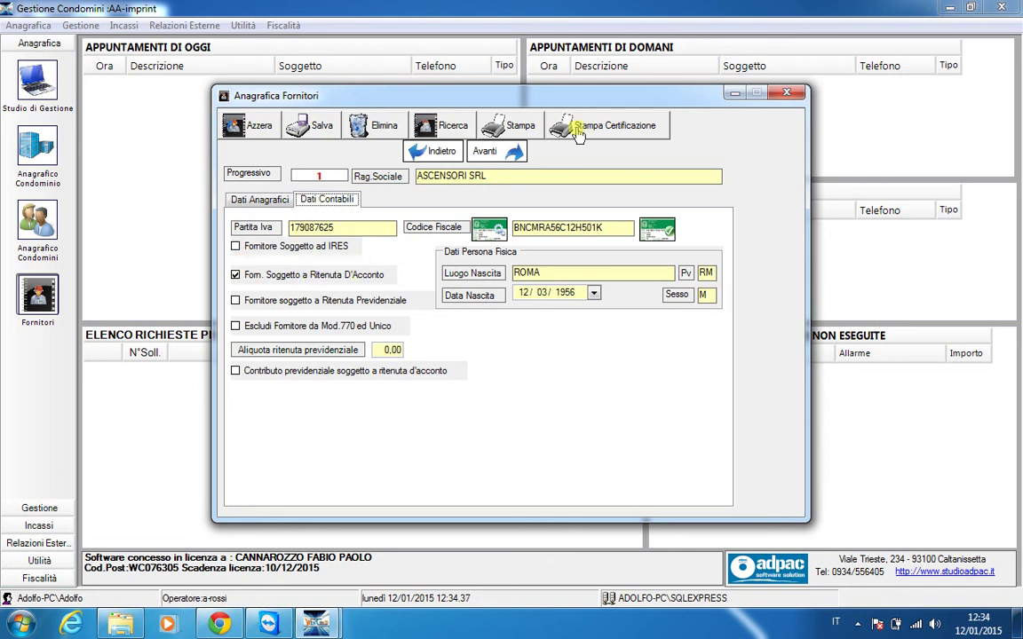
click(498, 177)
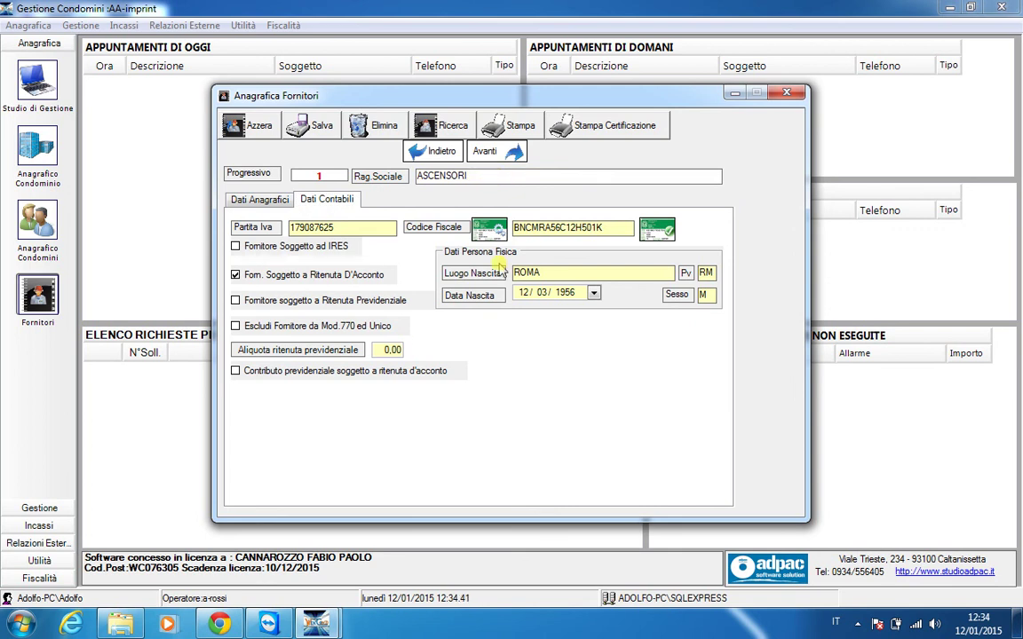
click(308, 121)
click(485, 363)
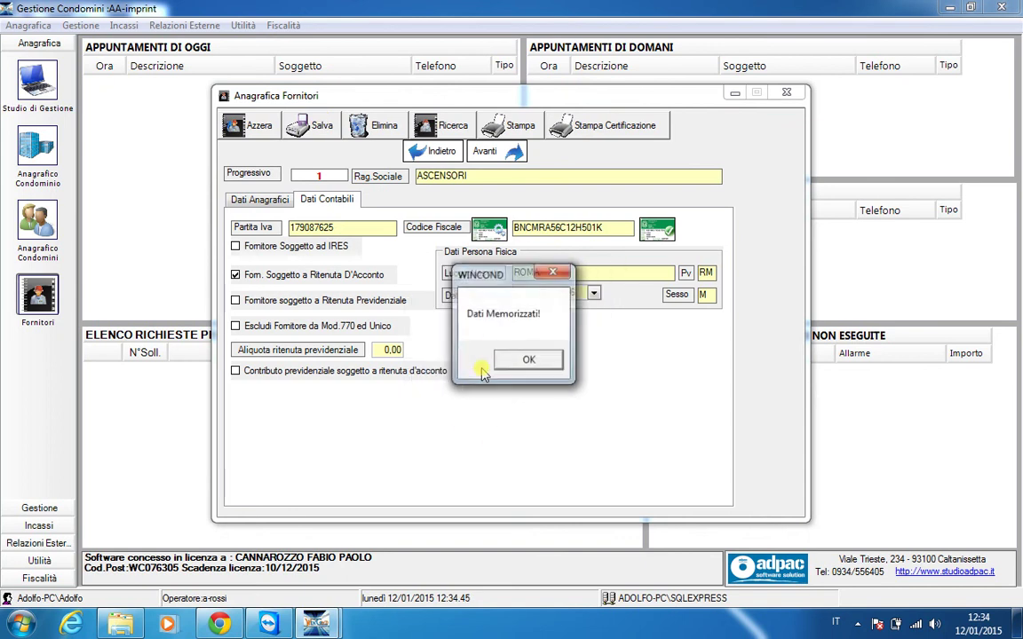
click(527, 360)
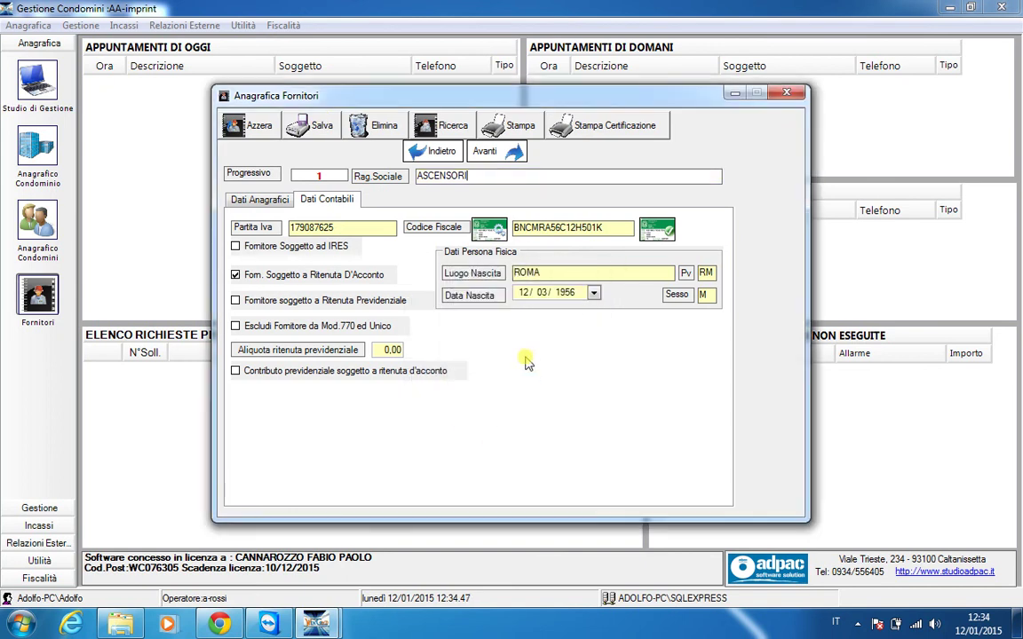
click(602, 126)
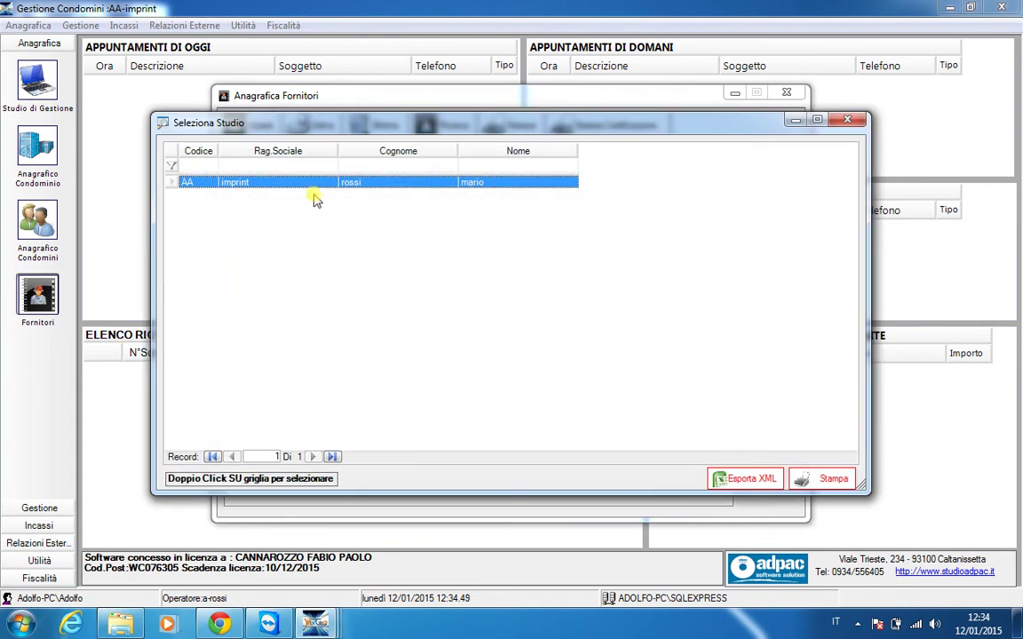
Attempt the 2015 ASCENSORI certification under the AA studio; no withheld expenses are found
double_click(317, 187)
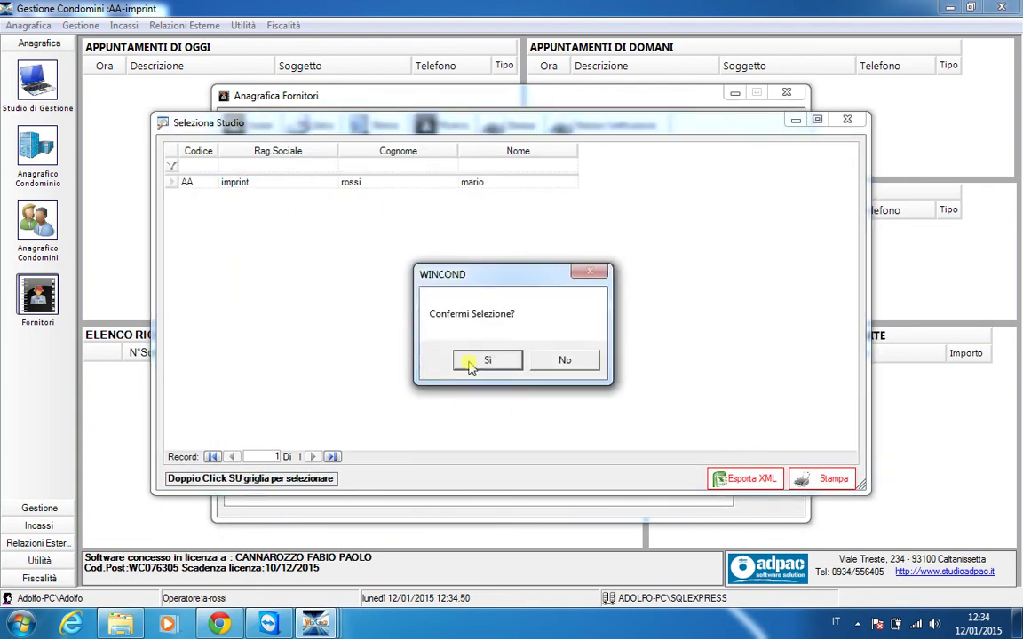
click(486, 358)
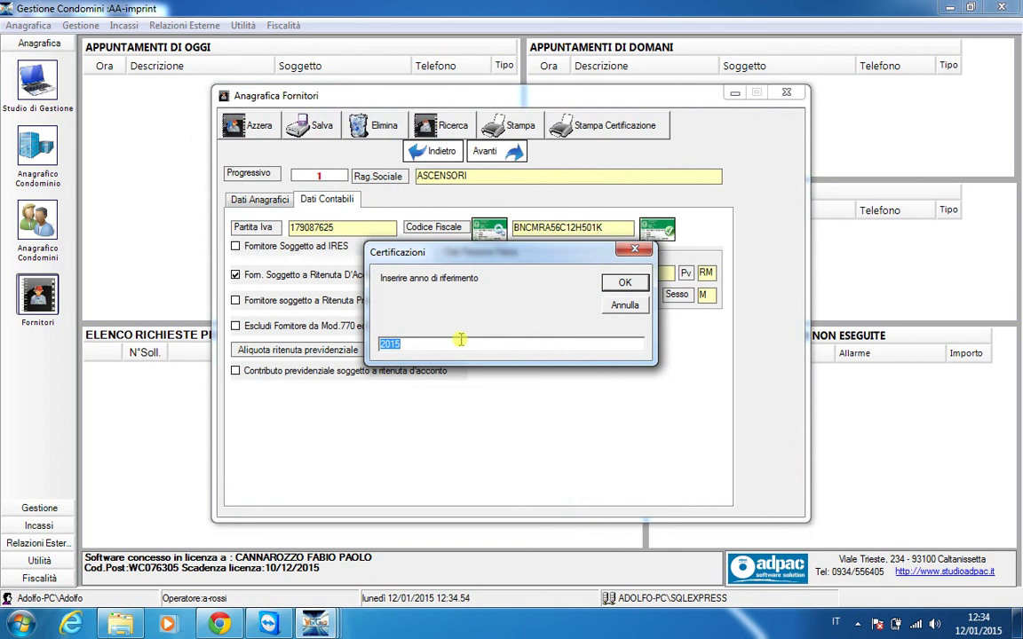
click(622, 282)
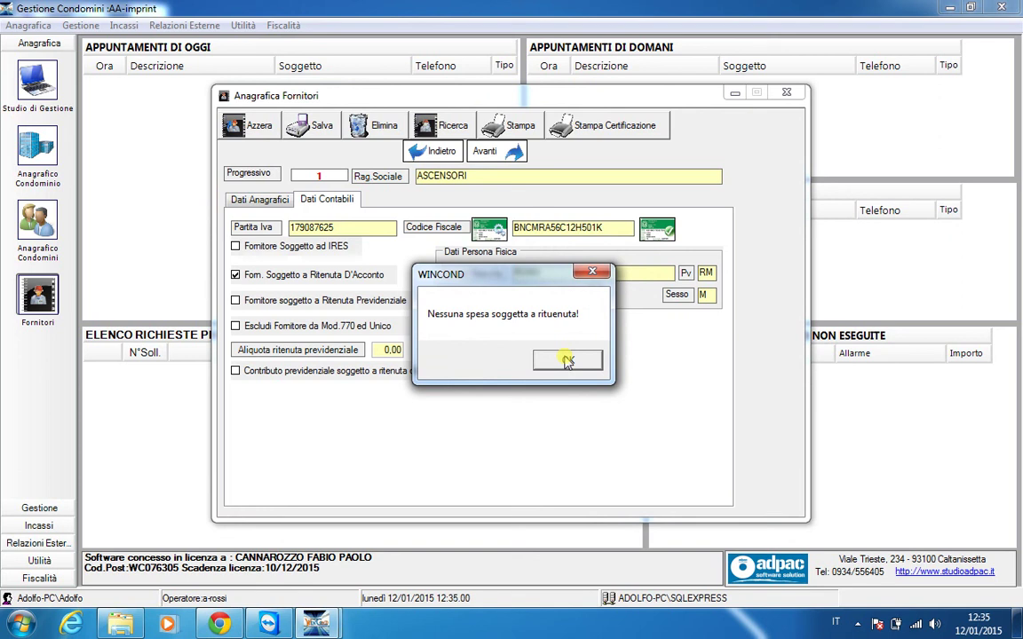
click(567, 359)
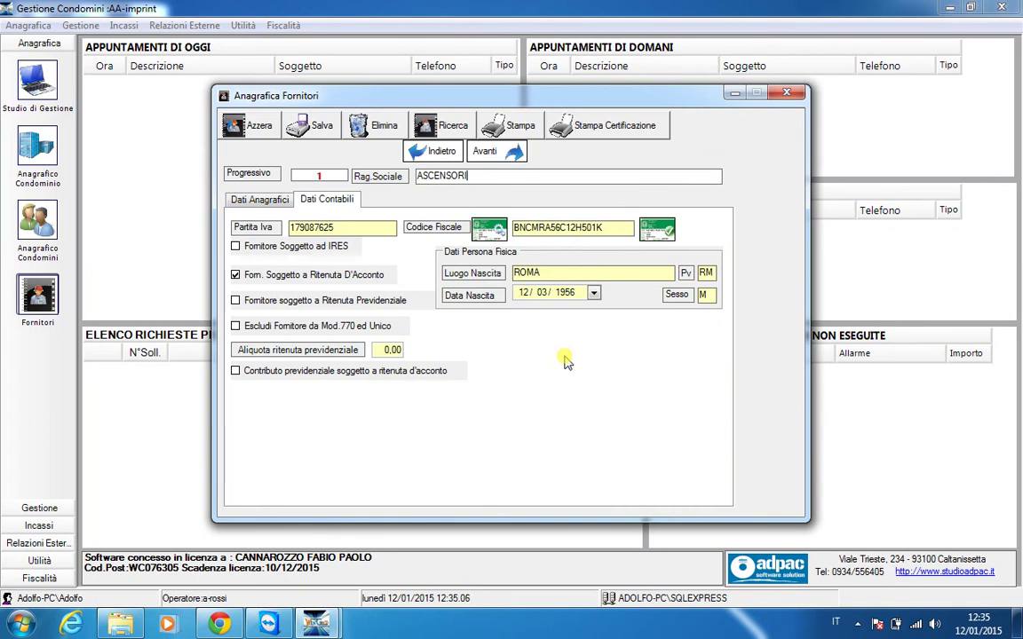
Close the Anagrafica Fornitori supplier form
click(787, 94)
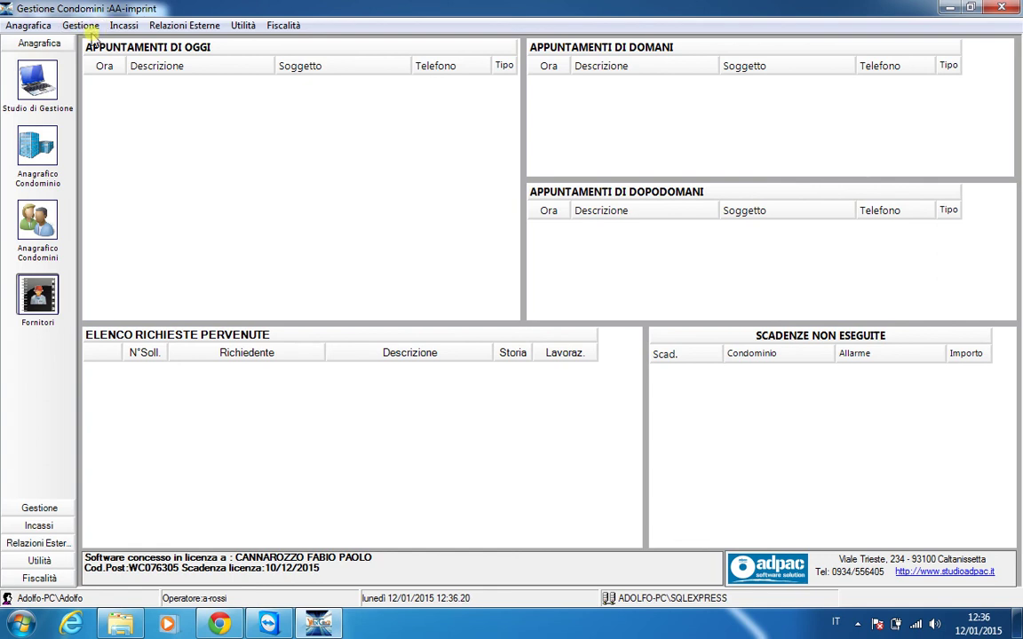
Browse the Gestione, Incassi, Relazioni Esterne and Utilità menus through to Fiscalità
click(89, 31)
mouse_move(118, 30)
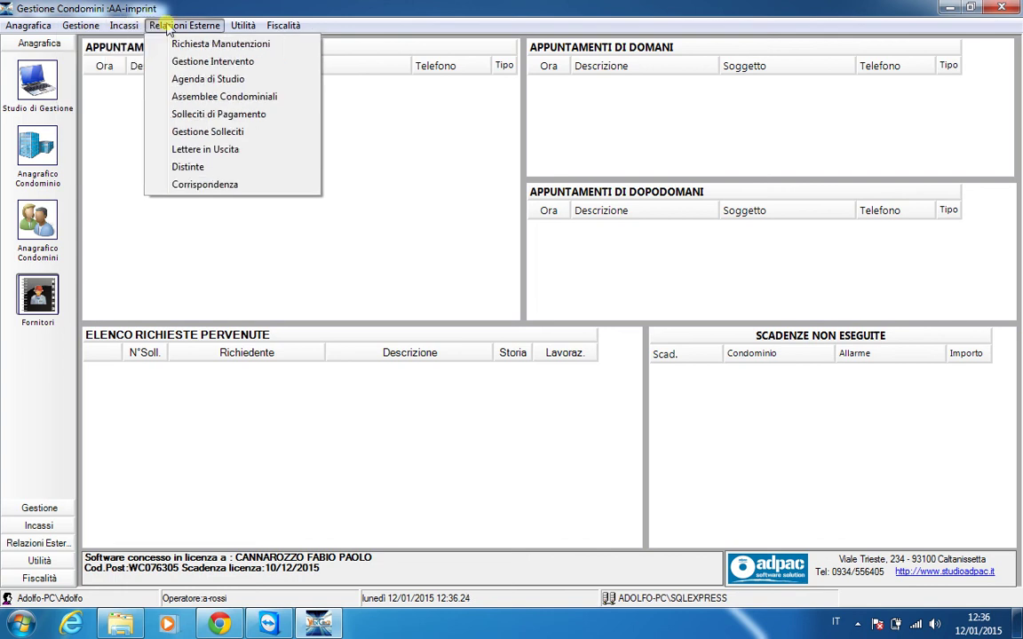
mouse_move(253, 28)
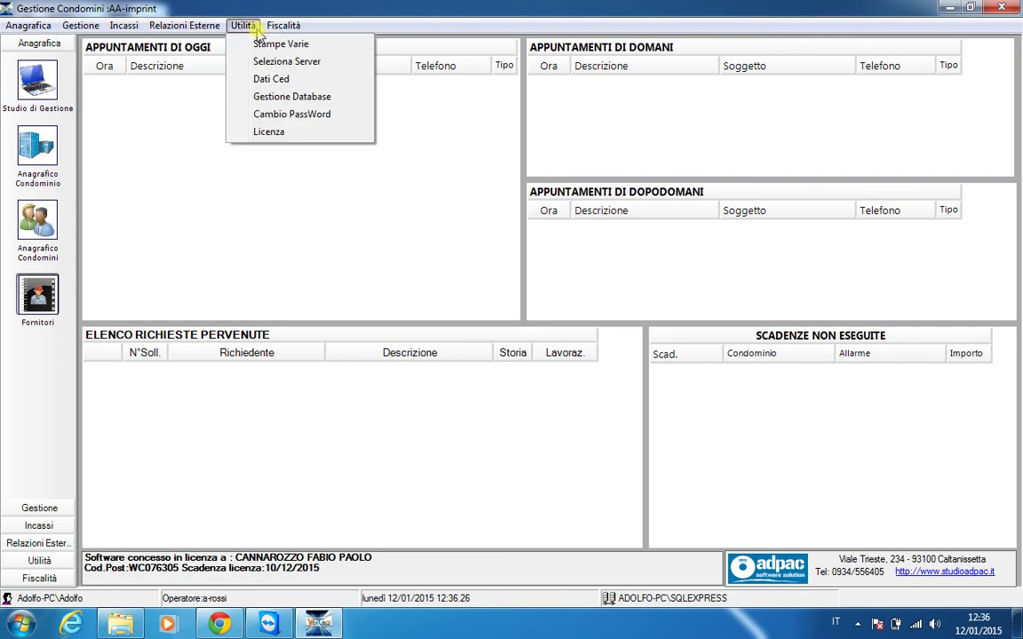
mouse_move(292, 21)
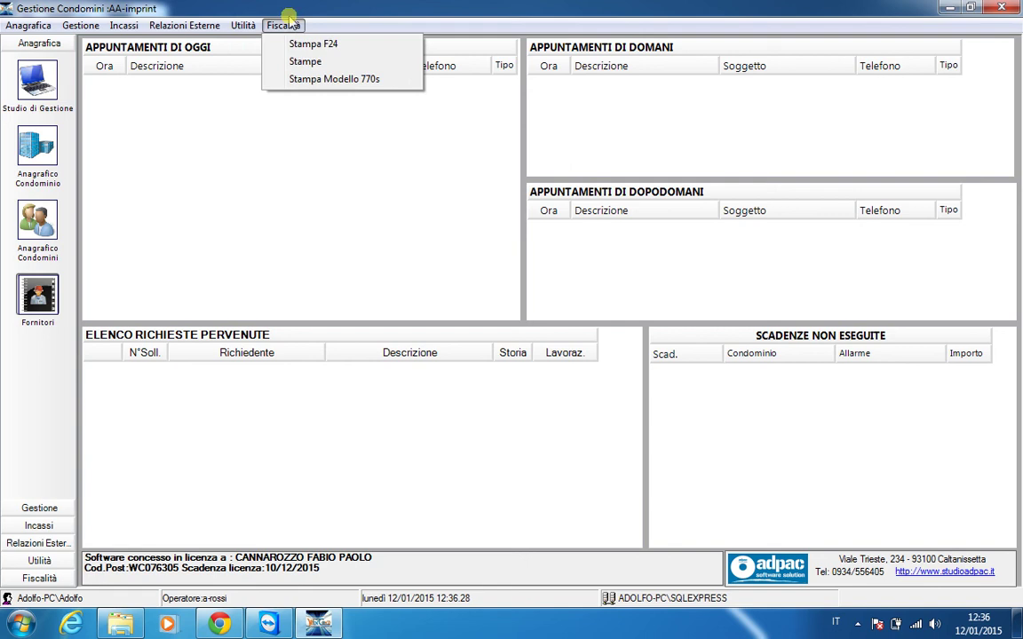